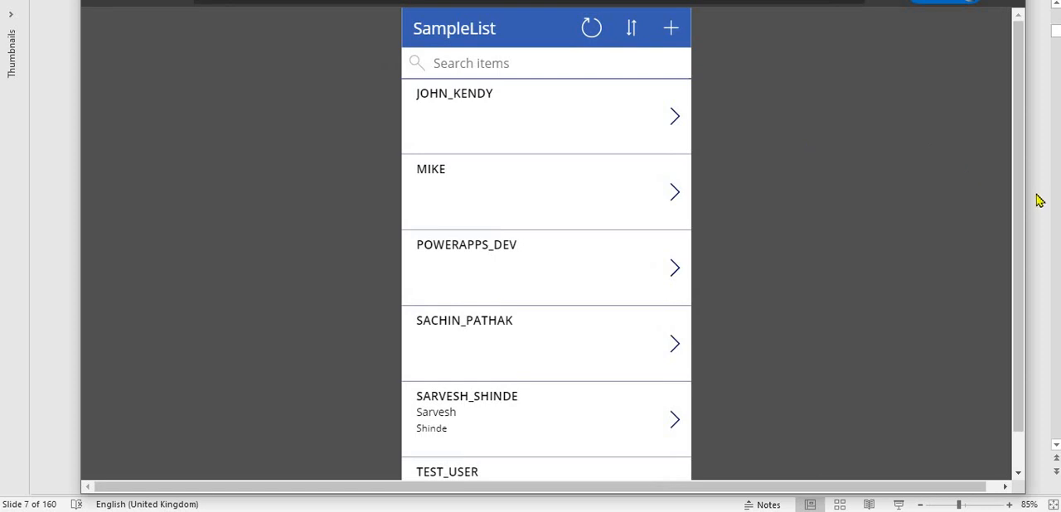
- Resize the browser window narrower and wider to examine how the SampleList app adapts to the available width
left_click_drag(1025, 197, 611, 249)
left_click_drag(831, 267, 950, 294)
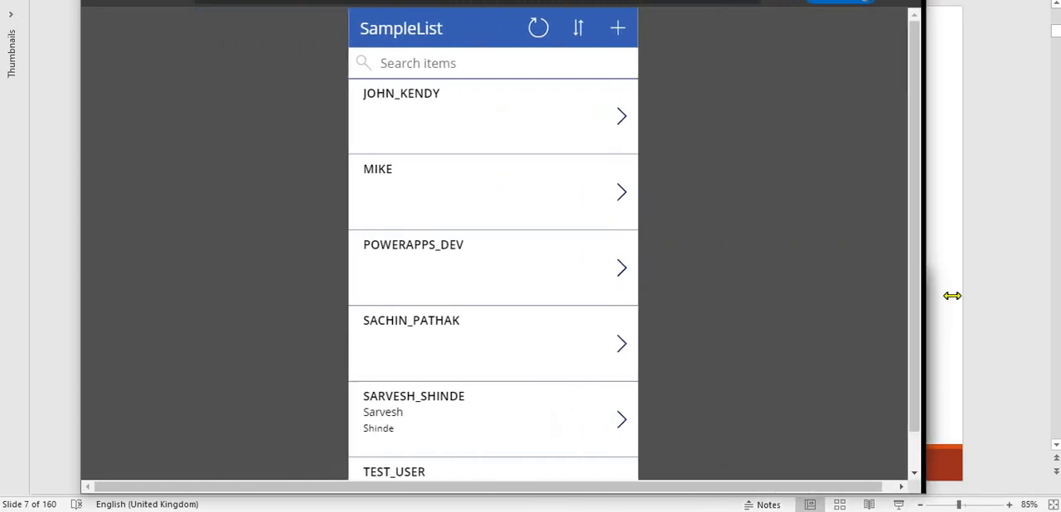
left_click_drag(80, 288, 81, 327)
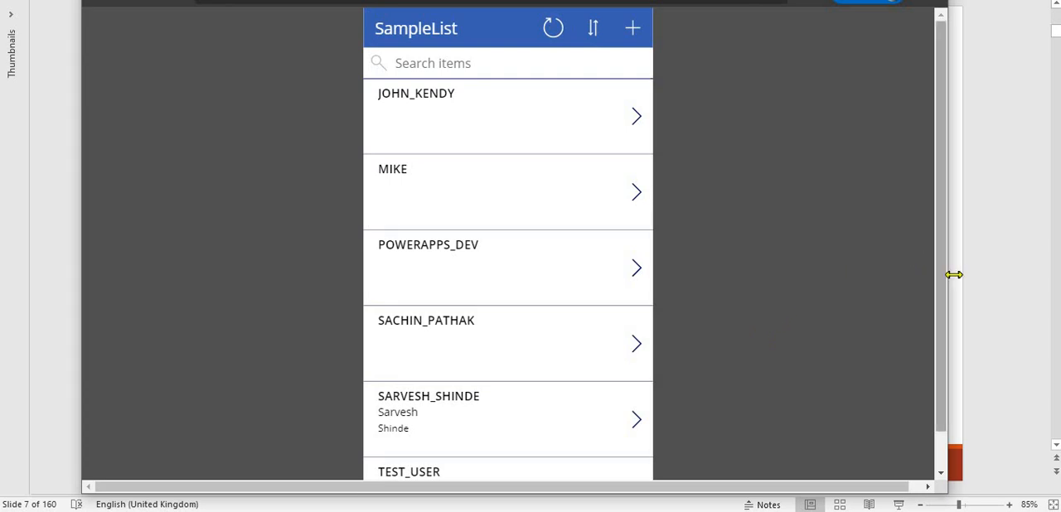
left_click_drag(953, 275, 1023, 289)
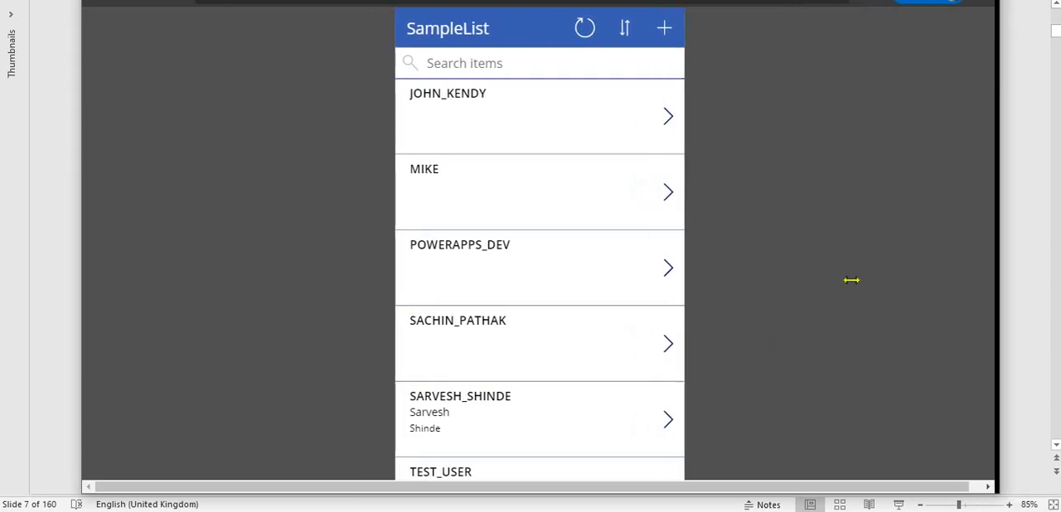
left_click_drag(851, 280, 1004, 296)
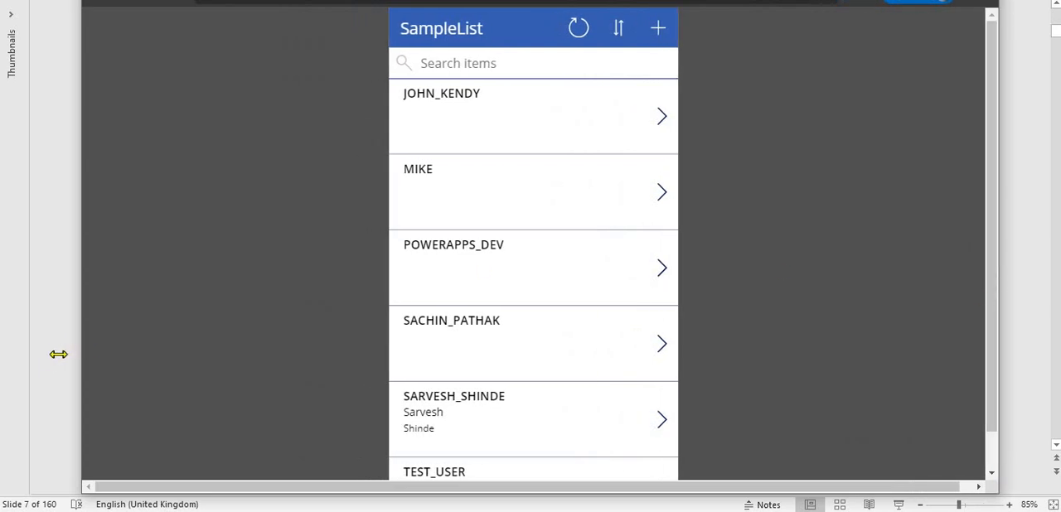
left_click_drag(59, 353, 102, 382)
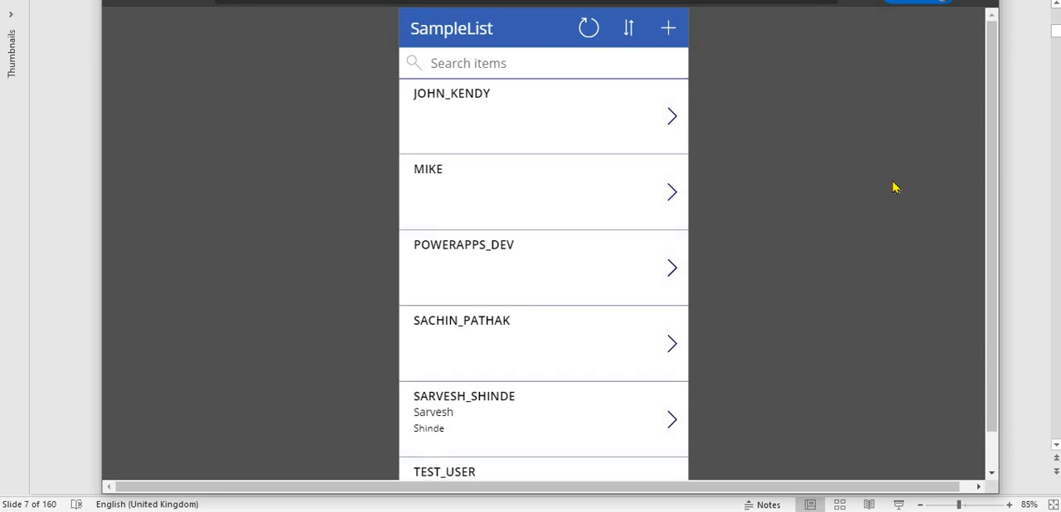
- Open the new item form in a maximized window and turn on device emulation in the browser's developer tools
left_click(661, 29)
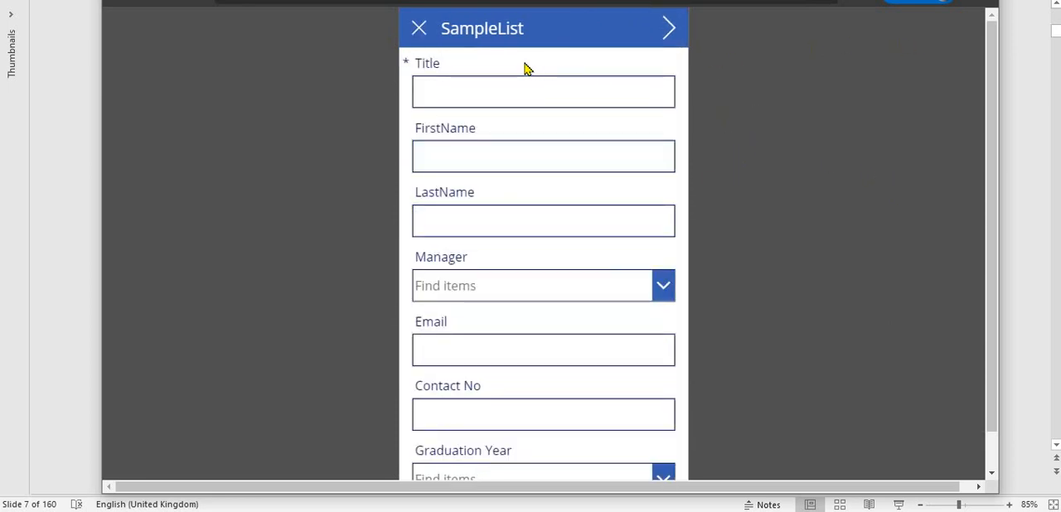
left_click(941, 1)
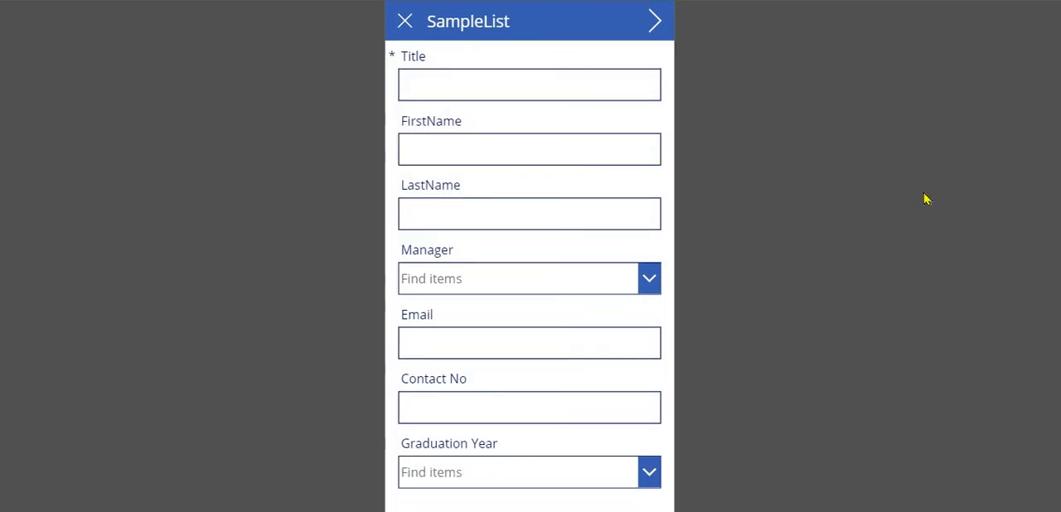
key("F12")
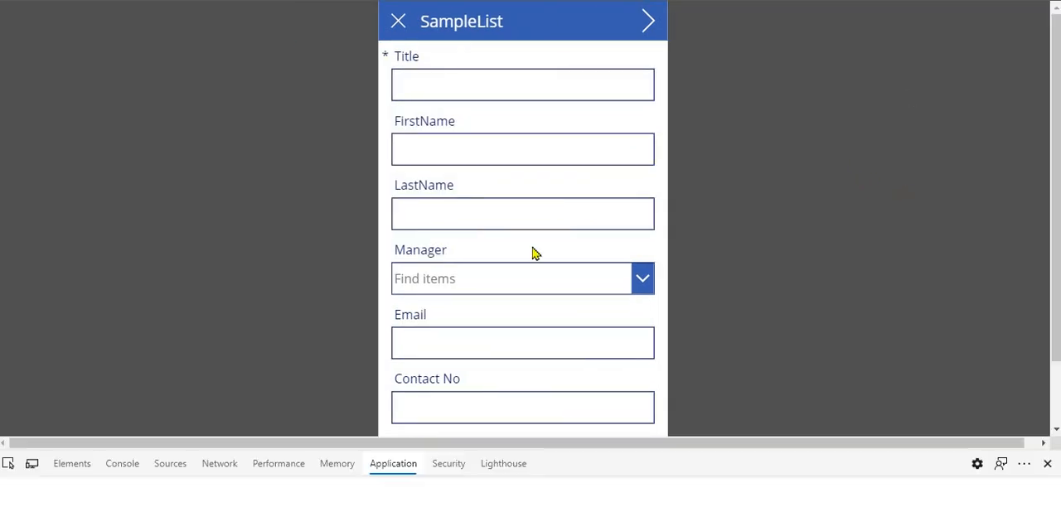
left_click(31, 469)
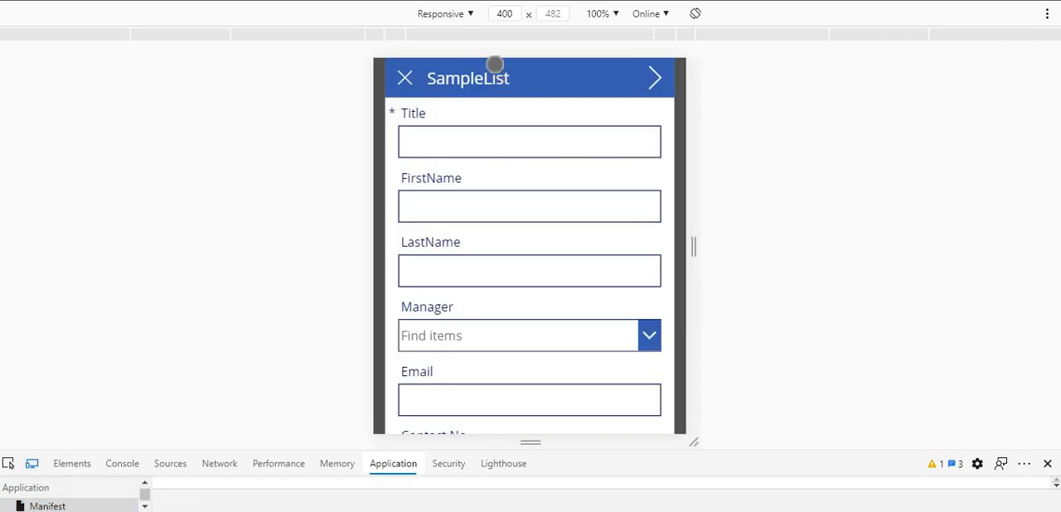
- Preview the new item form as an iPad at 100% zoom
left_click(470, 14)
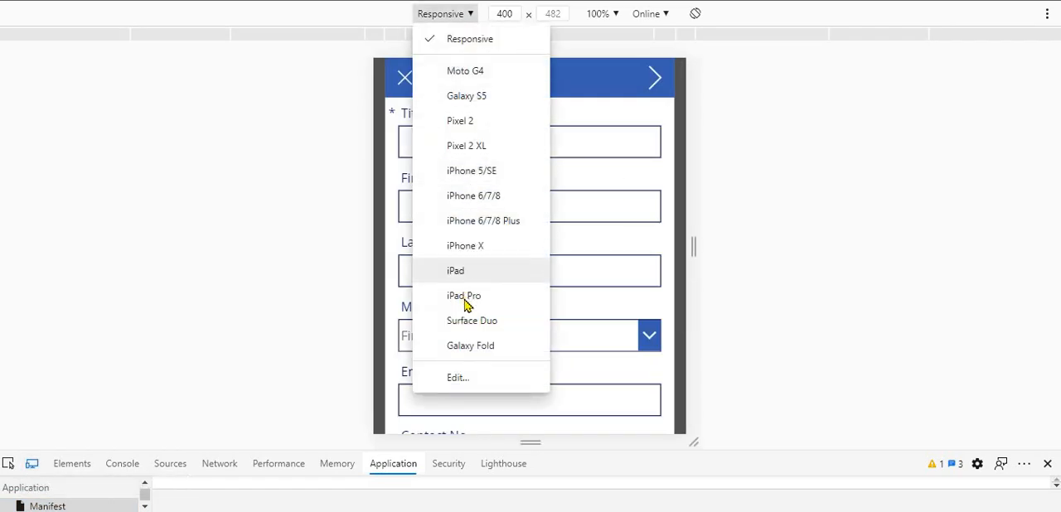
left_click(465, 273)
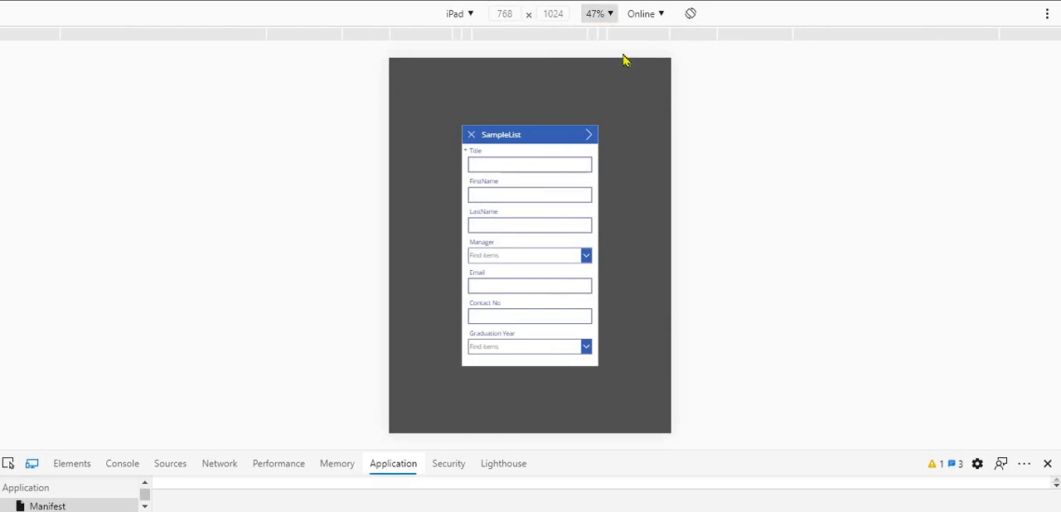
left_click(595, 14)
left_click(571, 91)
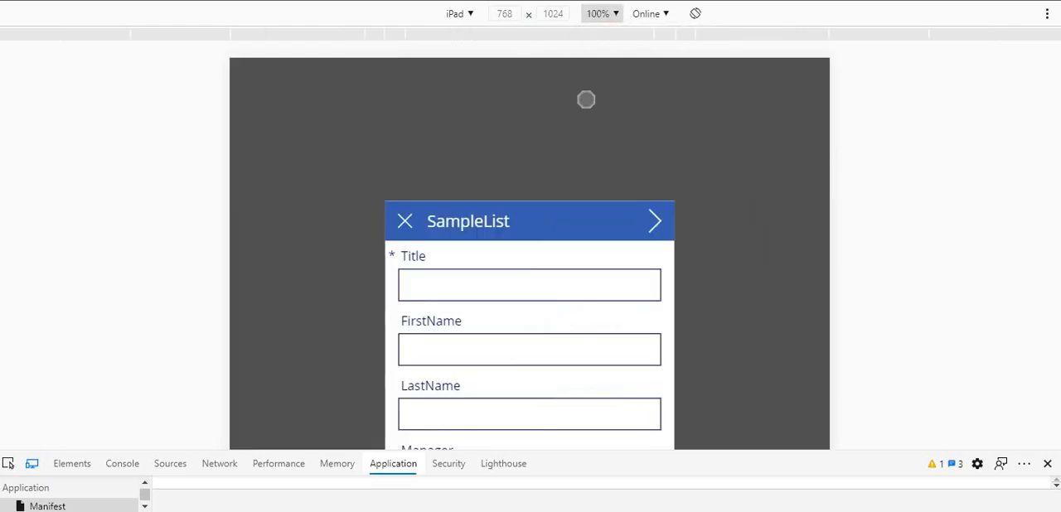
- Preview the new item form as an iPad Pro at 100% zoom
left_click(469, 15)
left_click(494, 286)
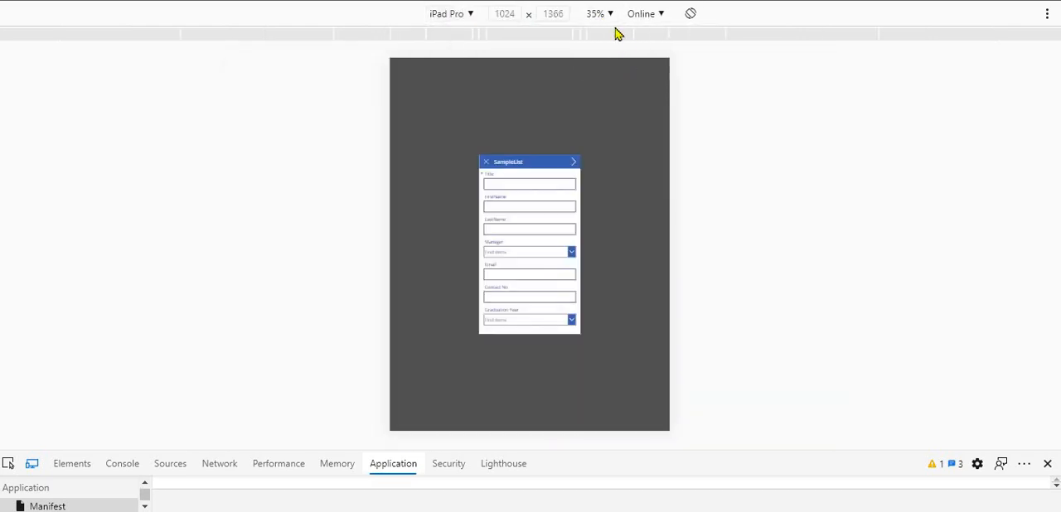
left_click(610, 14)
left_click(634, 92)
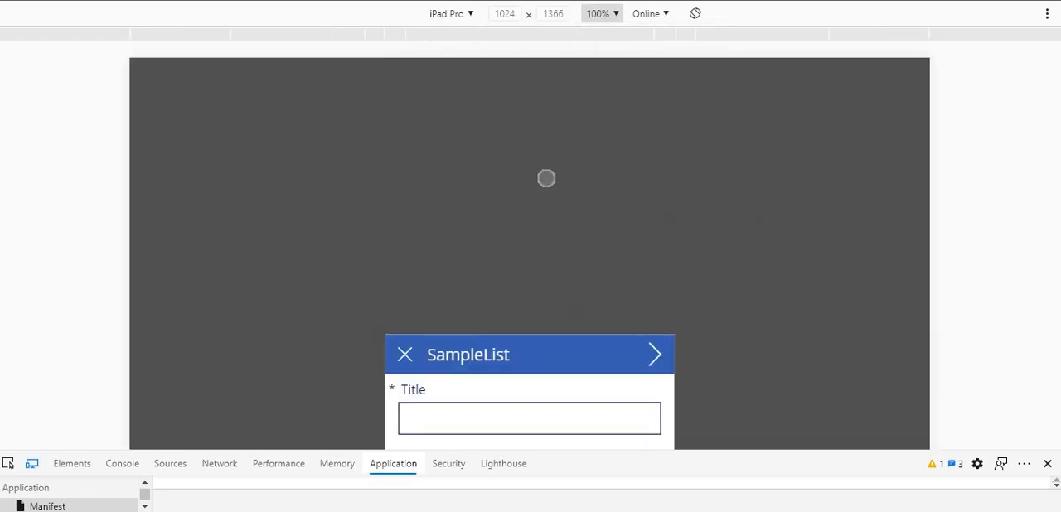
- Preview the form on the emulated iPhone 5/SE, Pixel 2 and iPhone 6/7/8 in turn
left_click(468, 14)
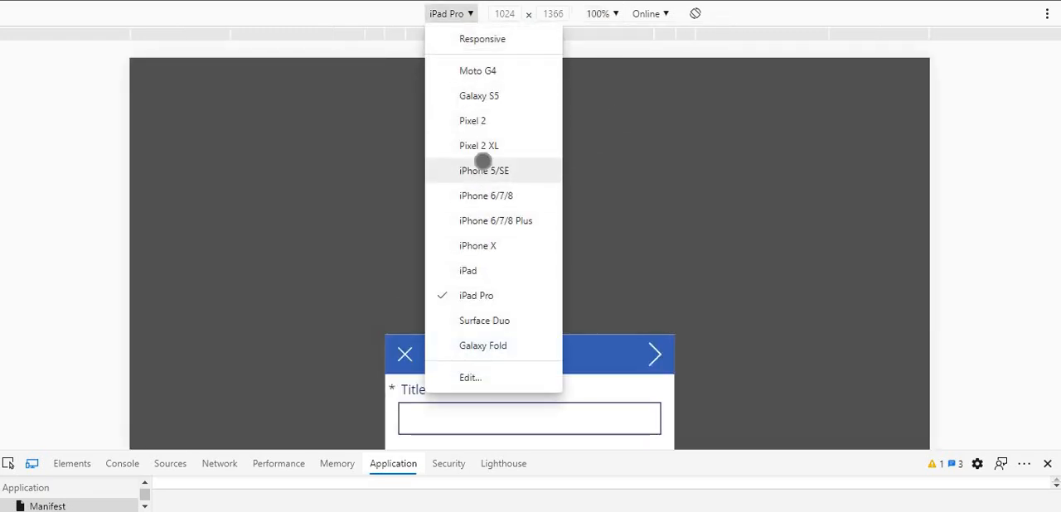
left_click(484, 170)
left_click(469, 14)
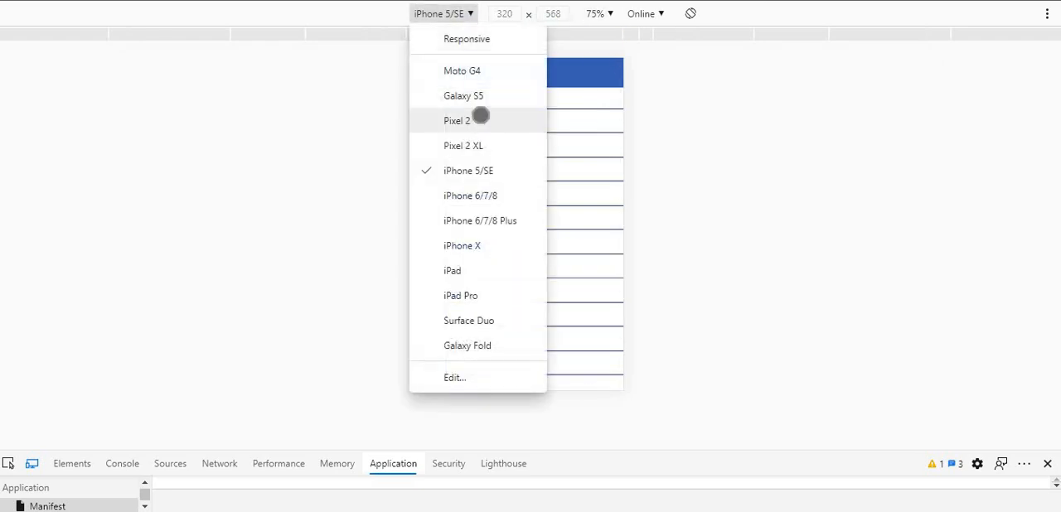
left_click(481, 120)
left_click(466, 17)
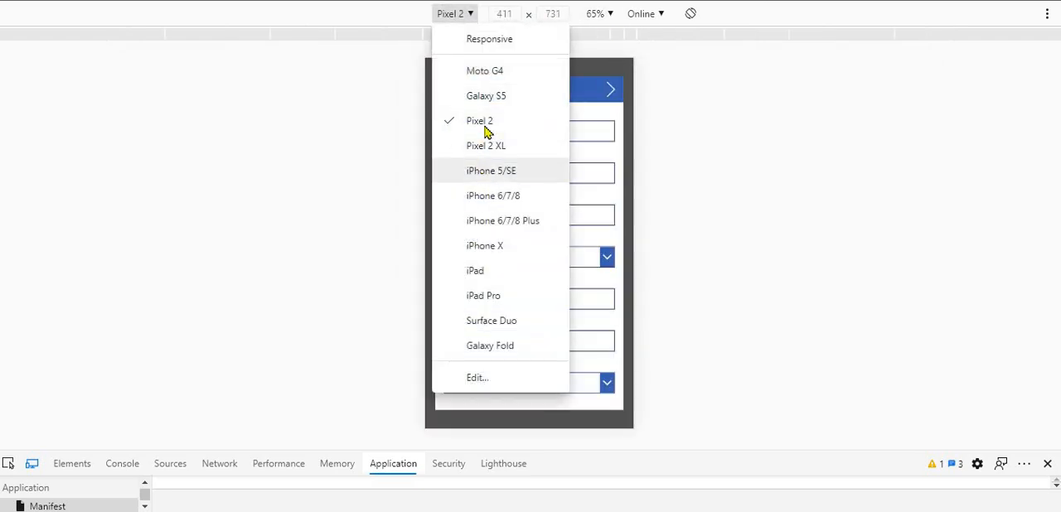
left_click(474, 197)
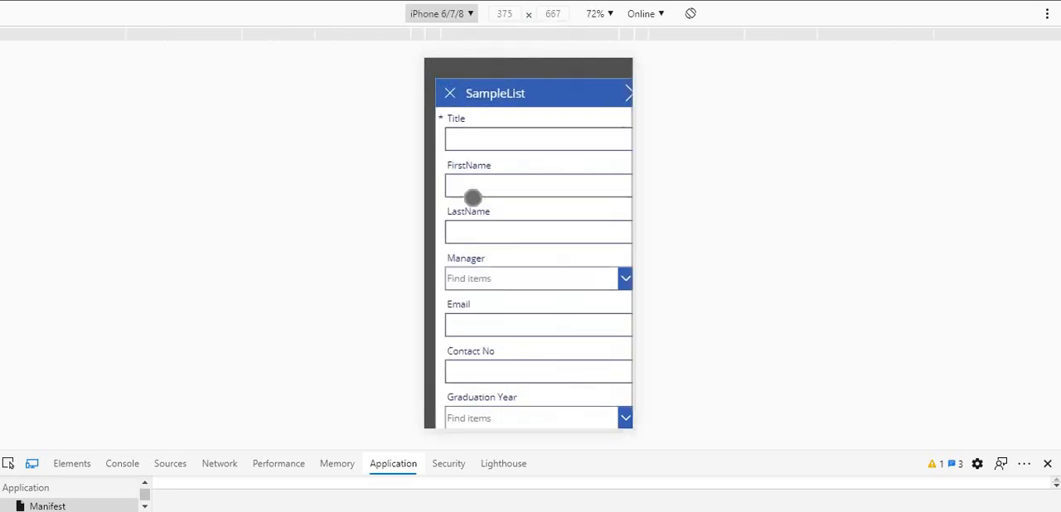
- Preview the new item form as a Pixel 2 XL at 100% zoom
left_click(452, 17)
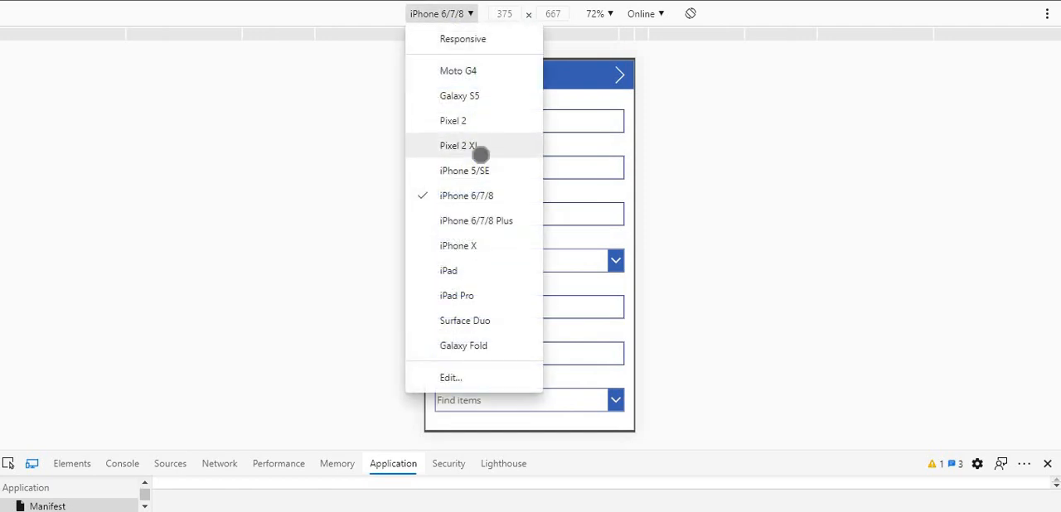
left_click(479, 146)
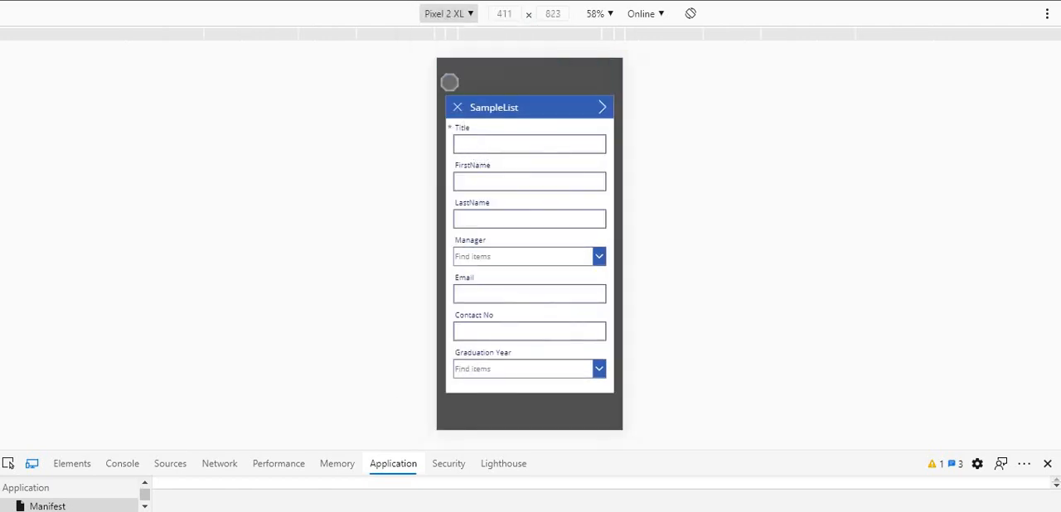
left_click(600, 14)
left_click(617, 88)
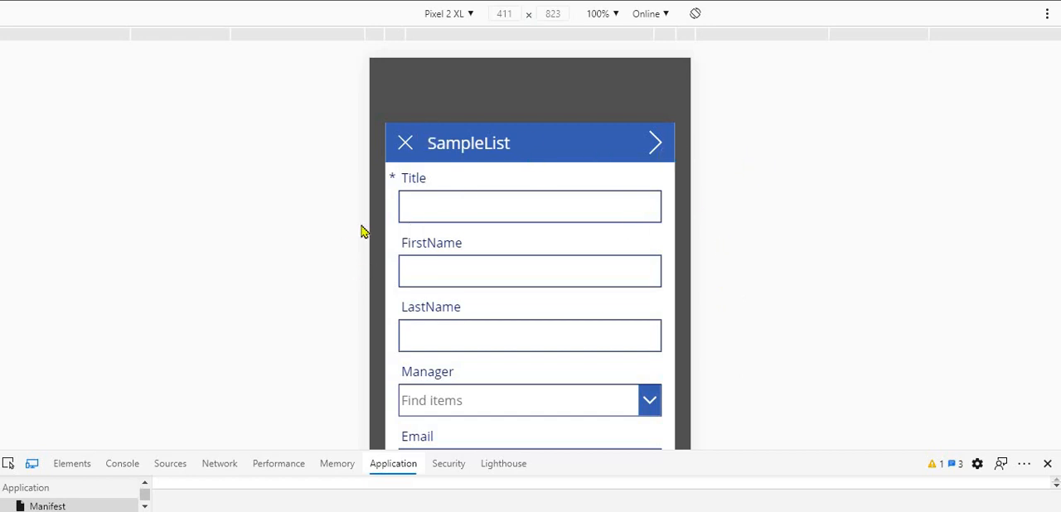
- Reset the emulated device to Responsive, exit device emulation and the developer tools, and switch to the PowerPoint presentation
left_click(472, 16)
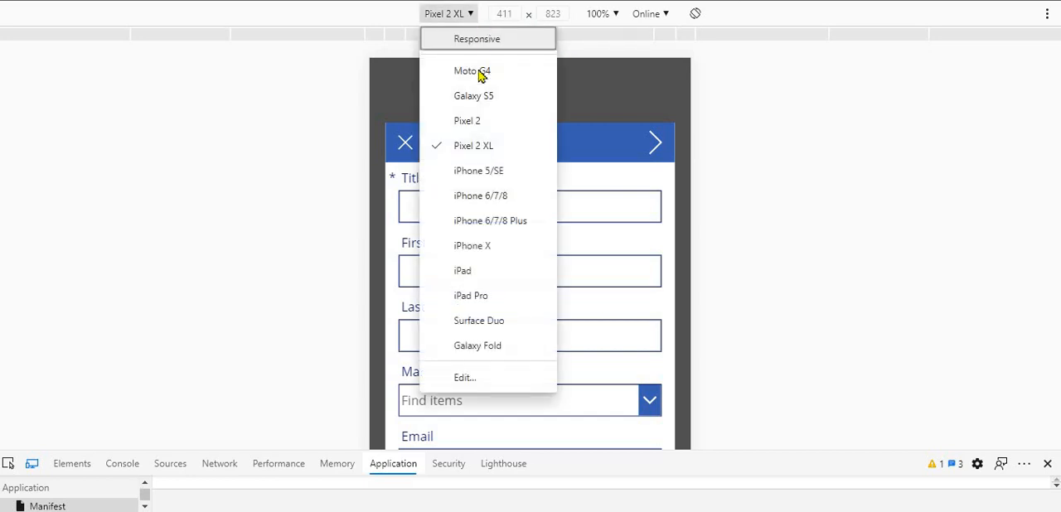
left_click(429, 43)
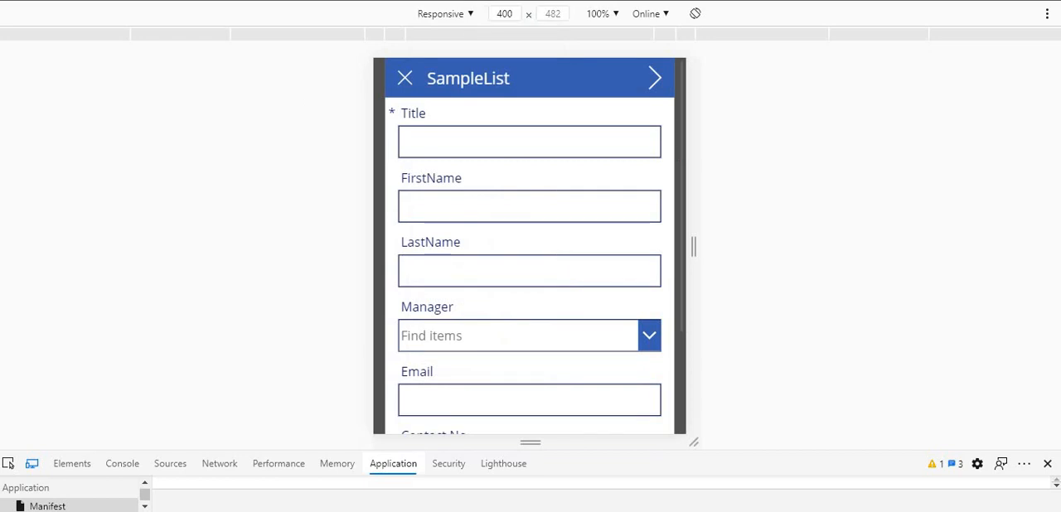
left_click(31, 467)
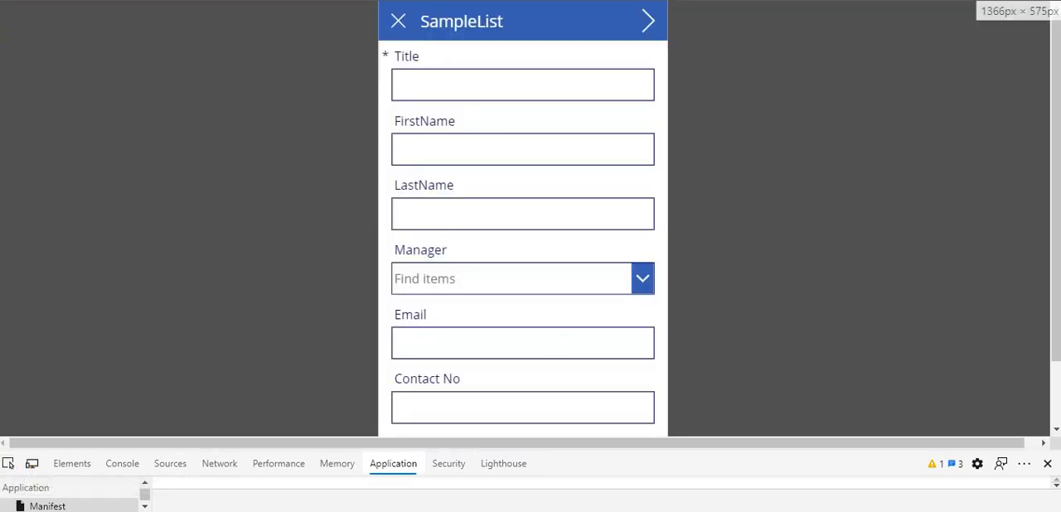
left_click(1048, 463)
key("alt+Tab")
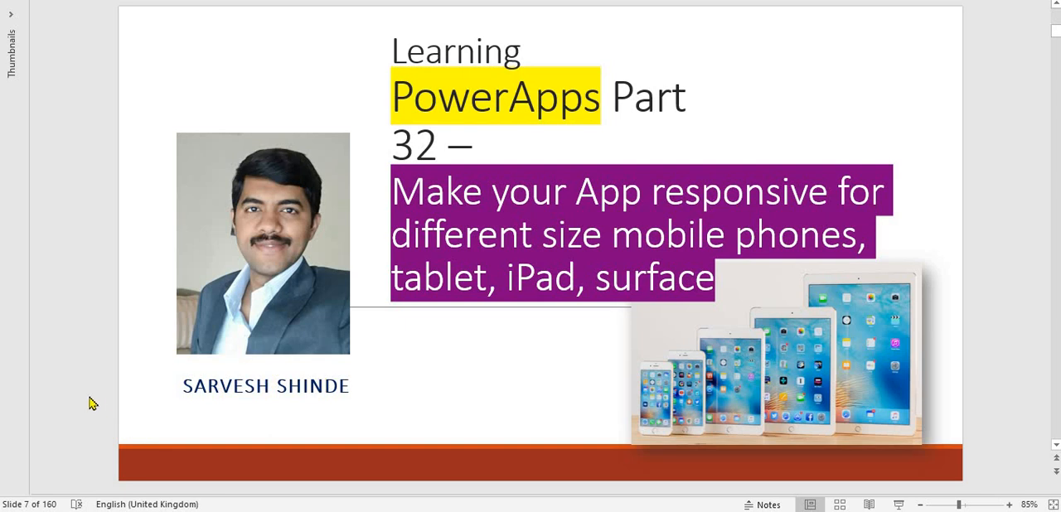
scroll(92, 404, "down", 1)
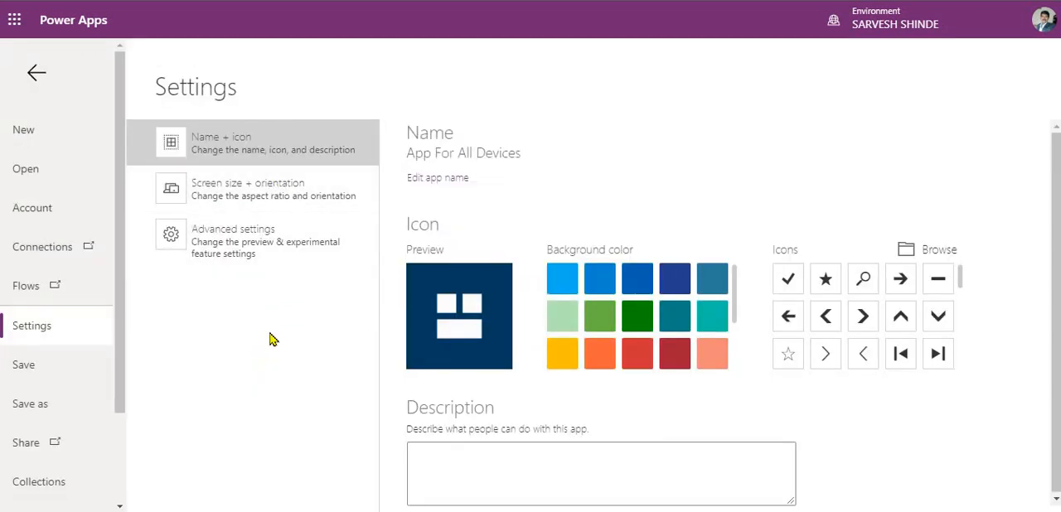
- Turn off Scale to fit in the app's Screen size + orientation settings and apply the change
left_click(300, 204)
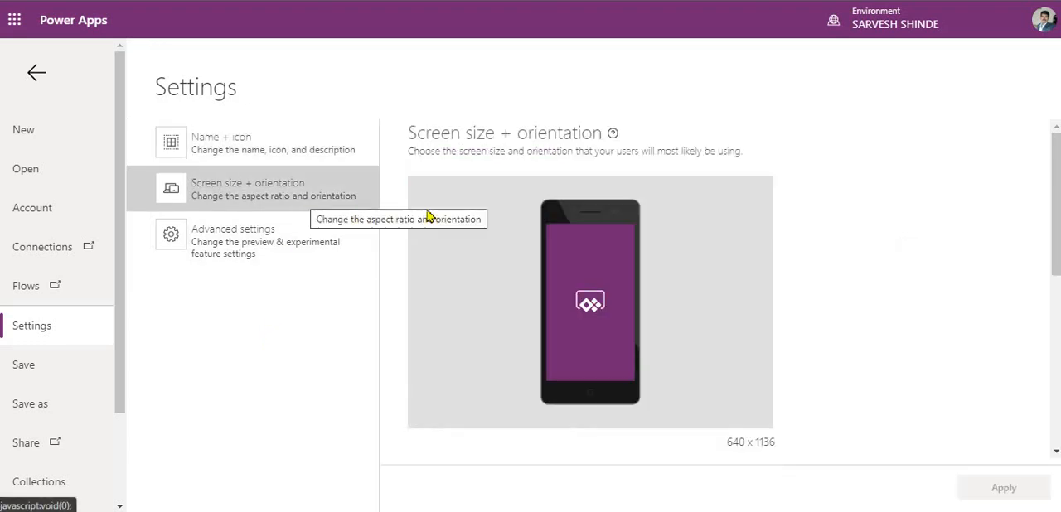
scroll(507, 302, "down", 2)
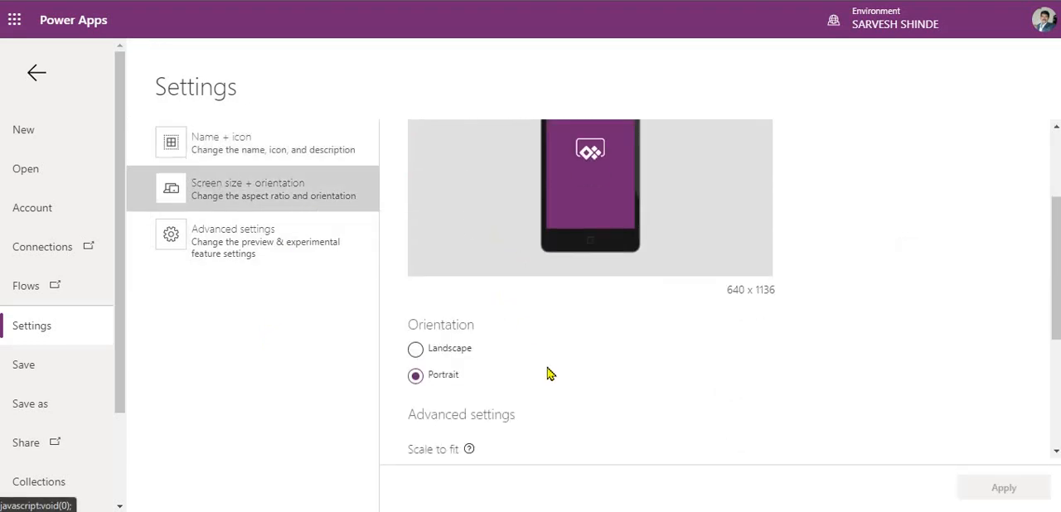
scroll(507, 284, "down", 2)
scroll(547, 269, "up", 4)
scroll(580, 290, "down", 5)
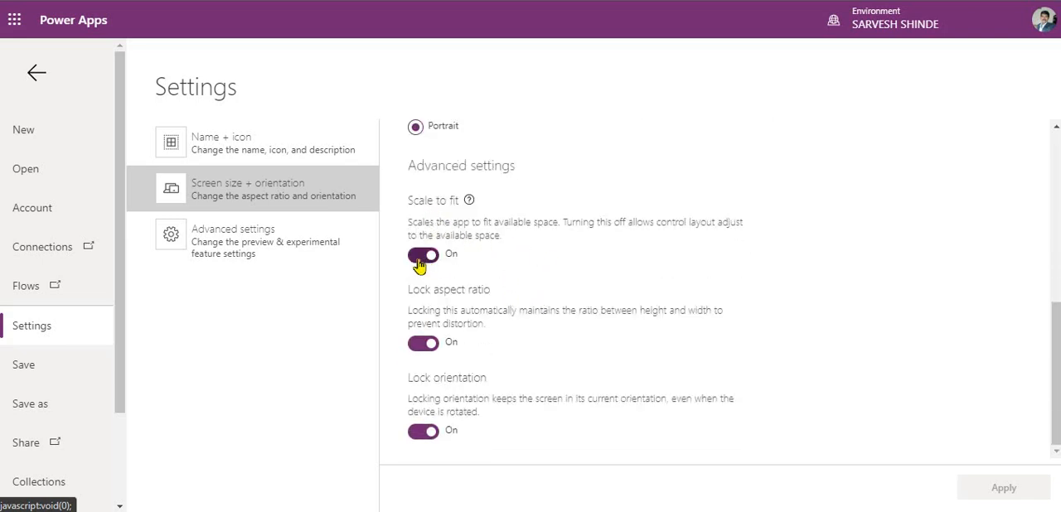
left_click(421, 259)
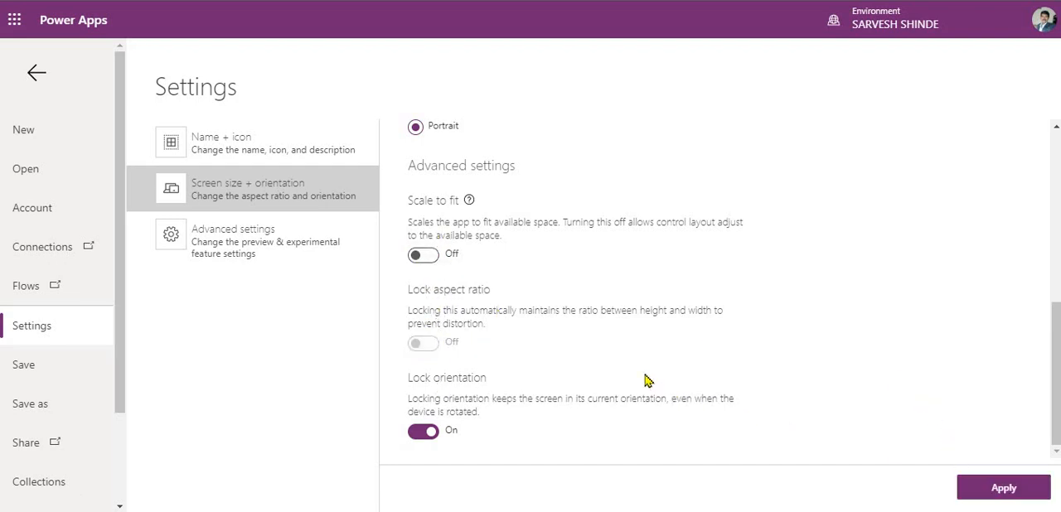
left_click(1025, 494)
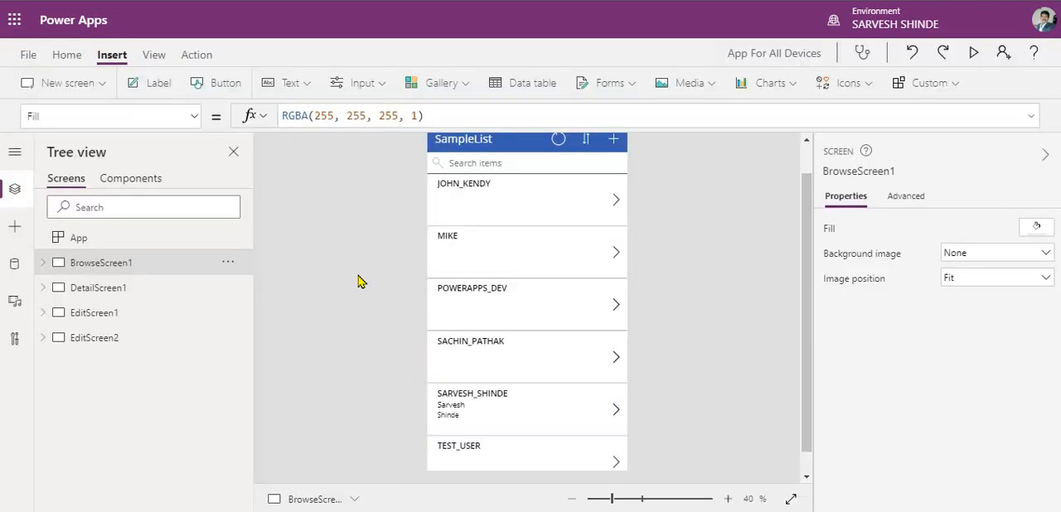
scroll(358, 275, "up", 1)
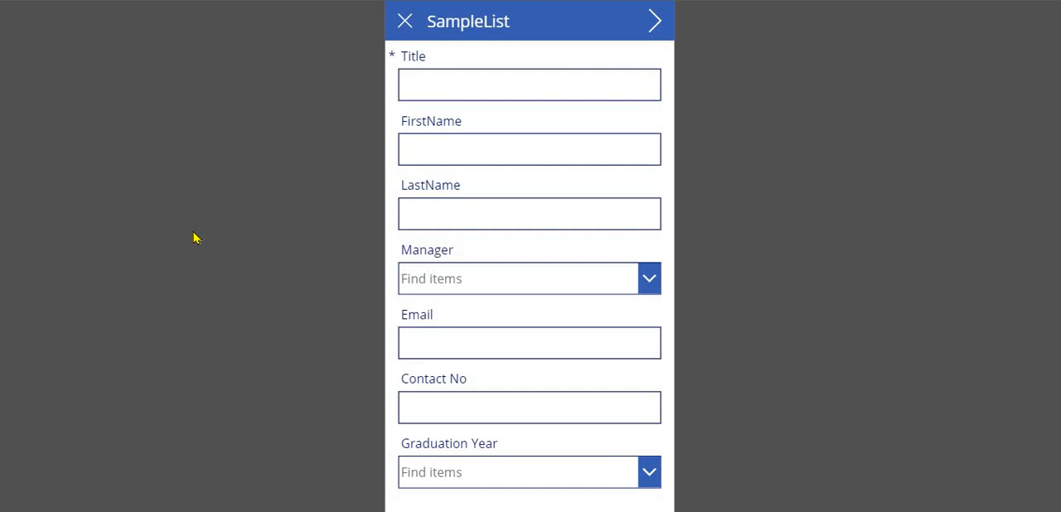
- Reload the running SampleList app until the updated version loads, and open the new item form to examine its layout
key("F5")
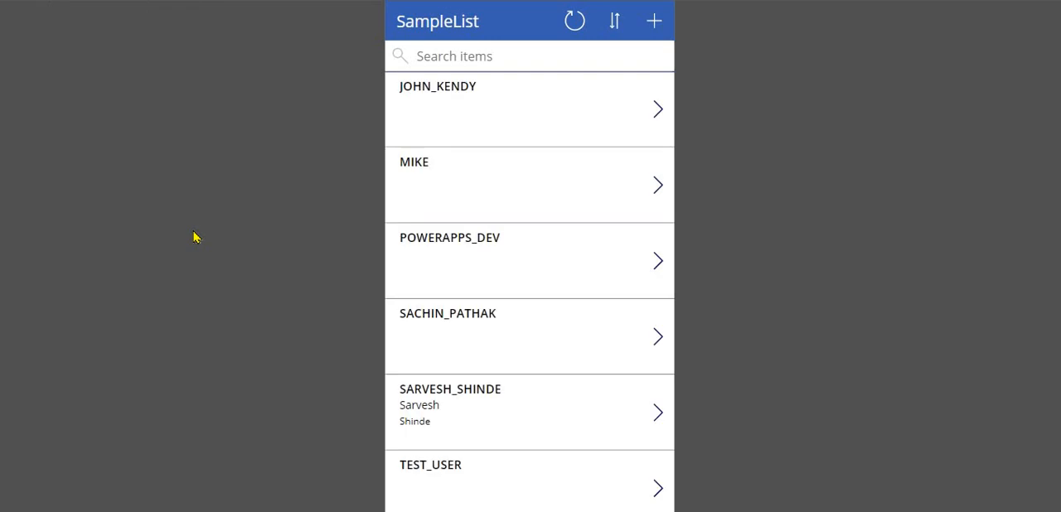
key("F5")
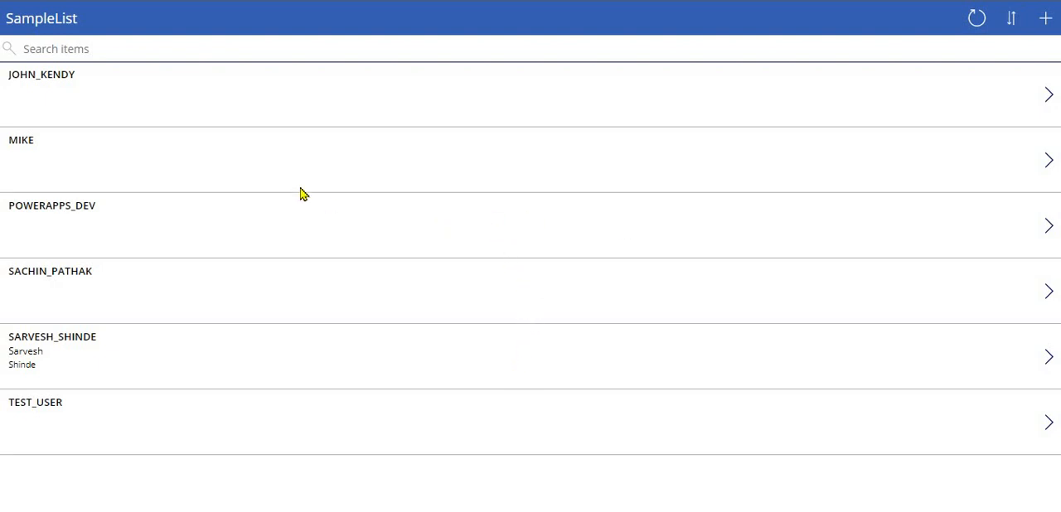
left_click(1046, 22)
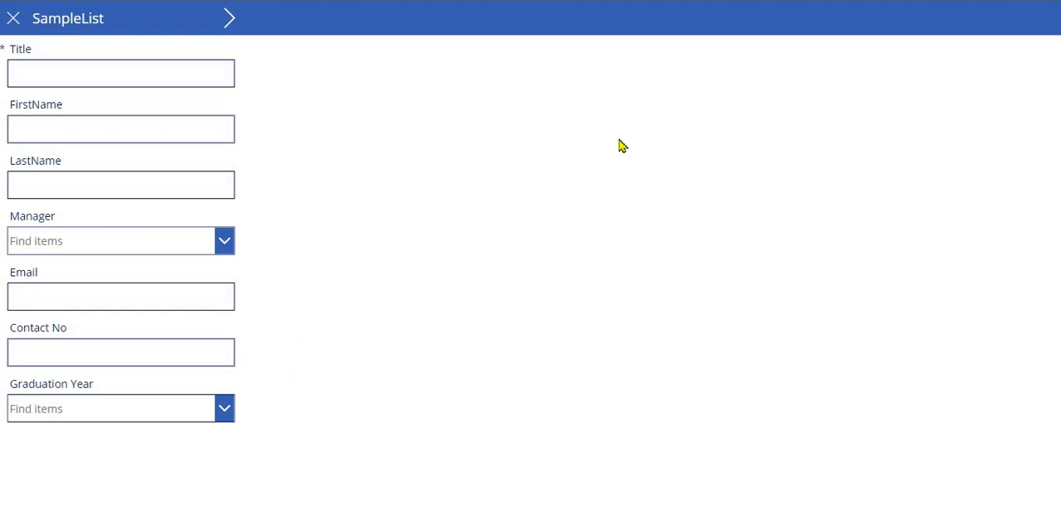
- Leave full screen and resize the app window narrower and wider to check how the new item form responds
key("Escape")
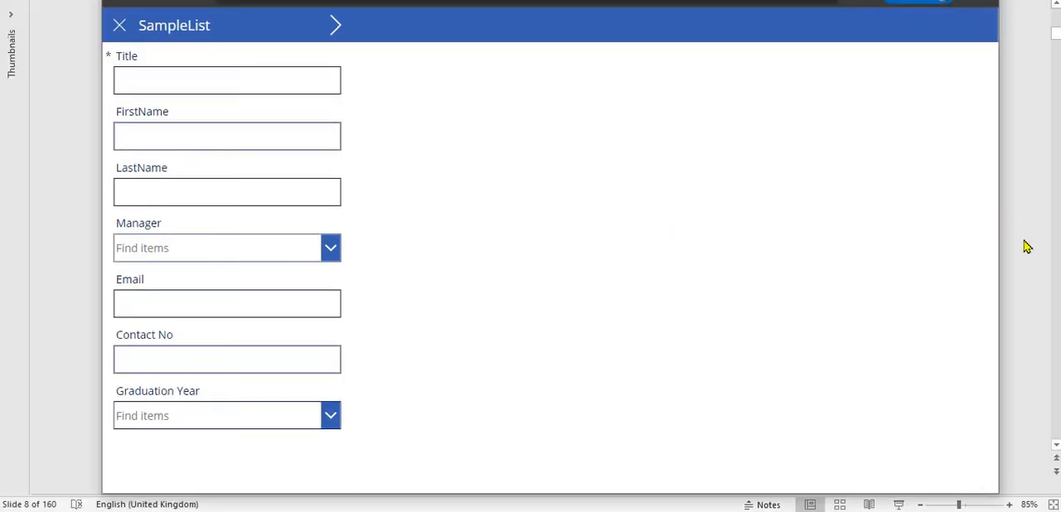
left_click_drag(1002, 254, 558, 329)
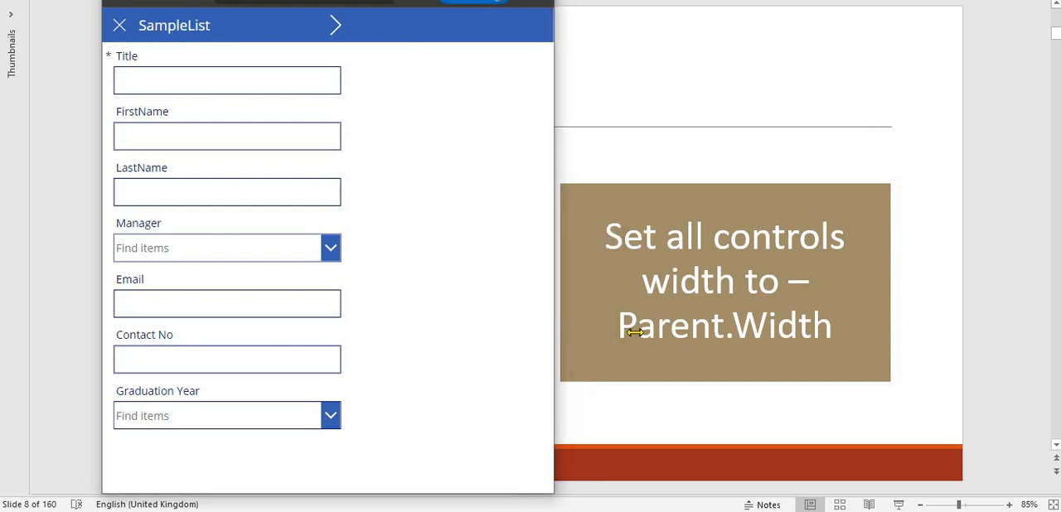
left_click_drag(634, 331, 1029, 332)
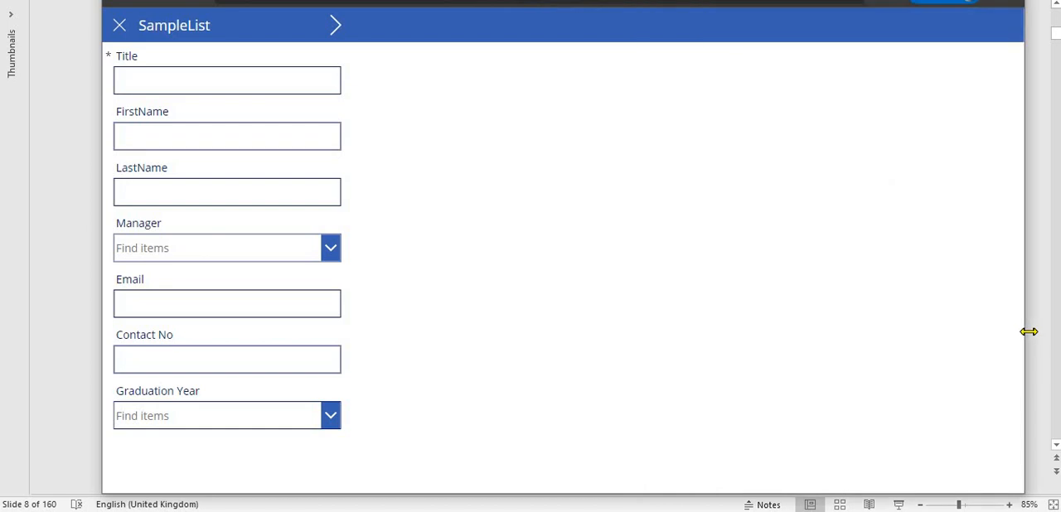
left_click_drag(477, 346, 288, 354)
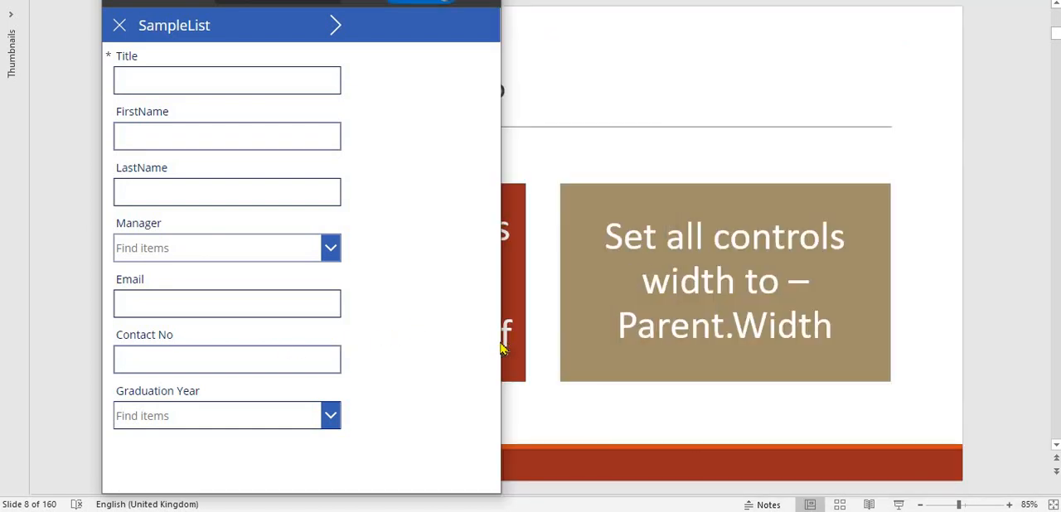
left_click_drag(746, 373, 921, 402)
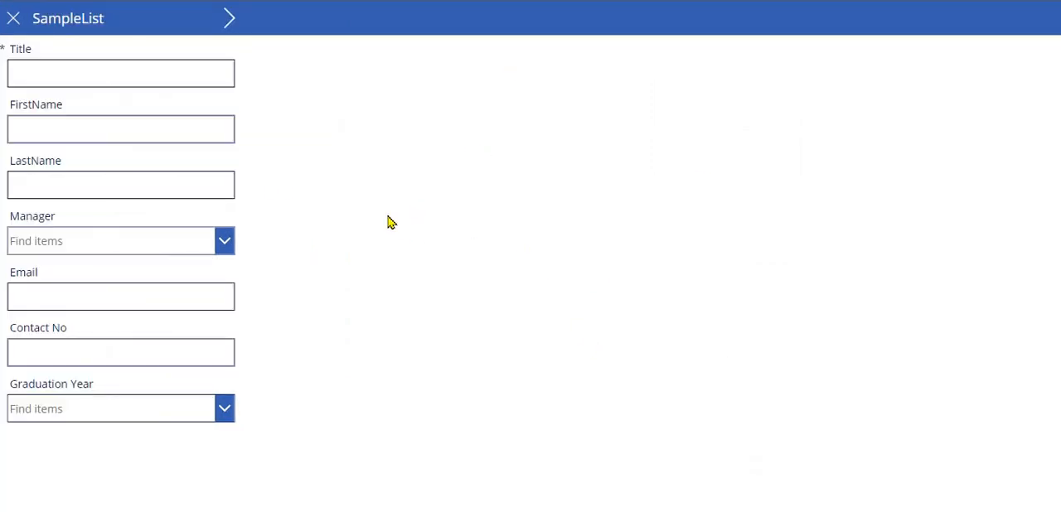
- View the second page of the new item form with Technical Skills and the address fields, and return to the item list
left_click(228, 25)
left_click(225, 83)
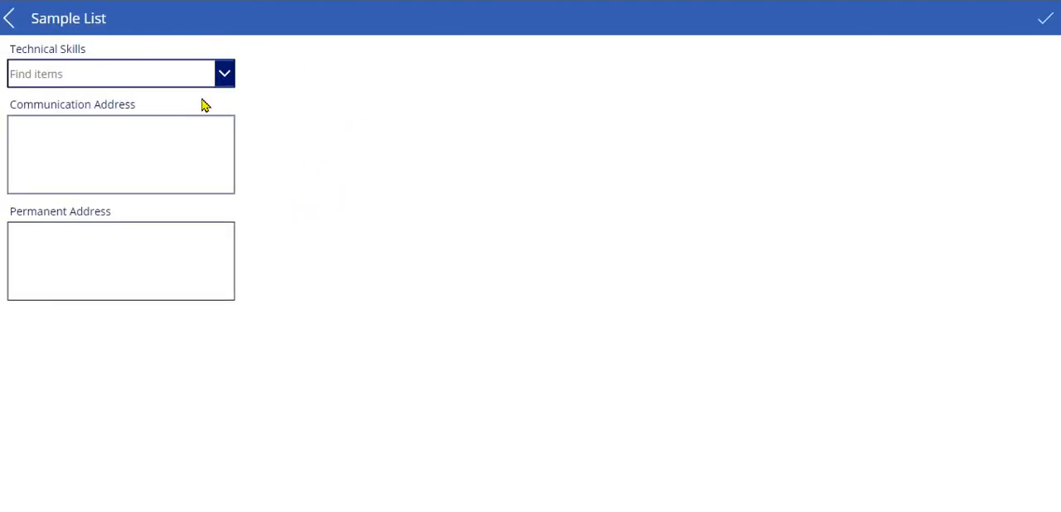
left_click(243, 151)
left_click(10, 25)
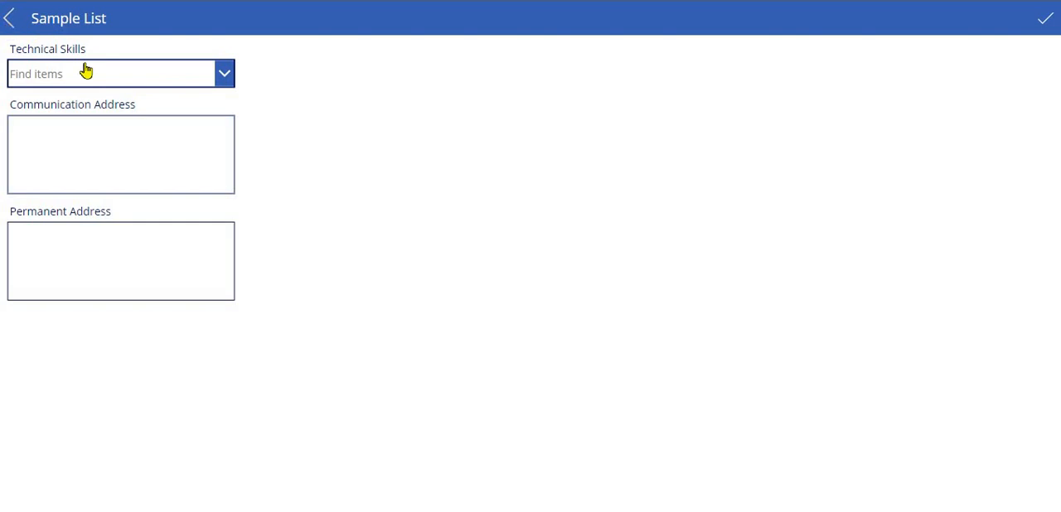
left_click(17, 23)
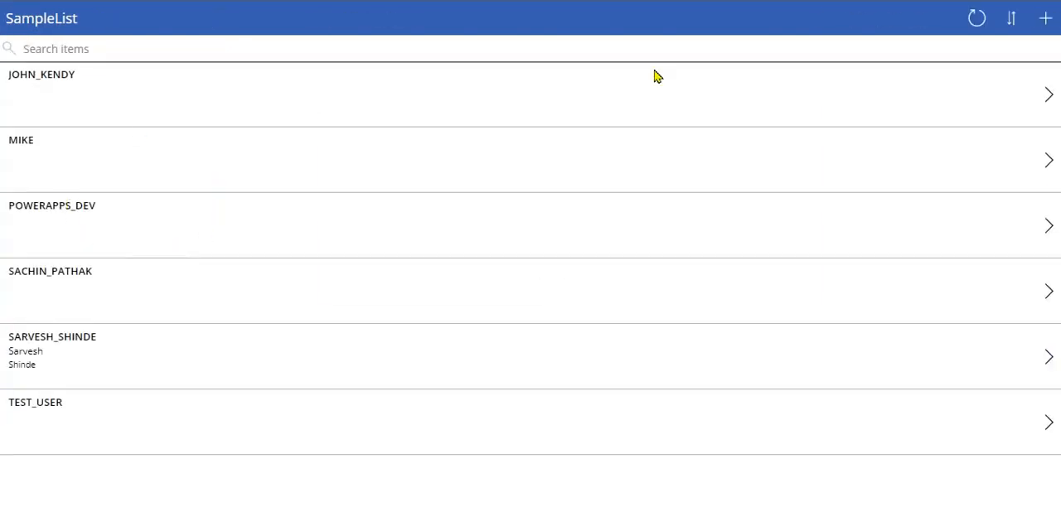
- Check the layout of the fifth item's detail and edit screens, and switch back to the Power Apps editor
left_click(1049, 358)
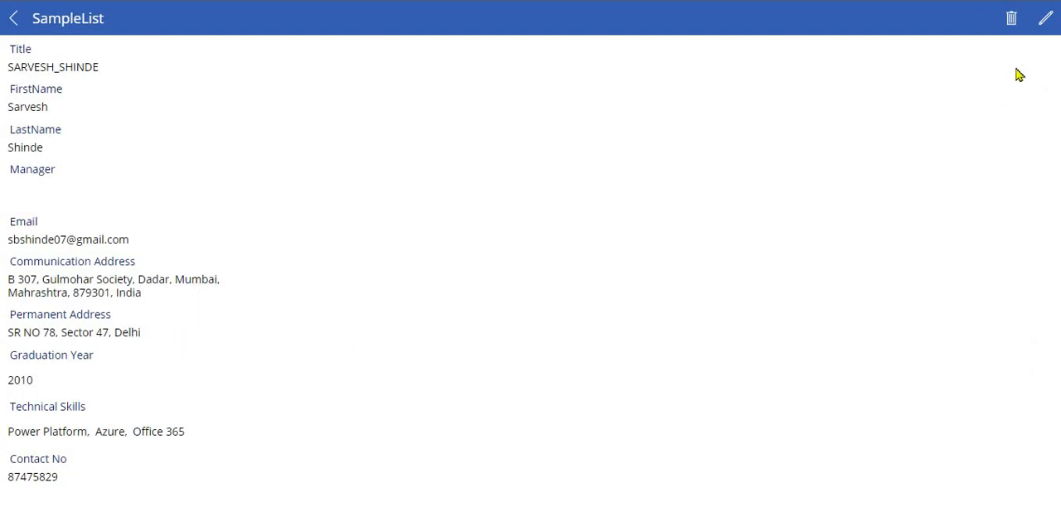
left_click(1044, 23)
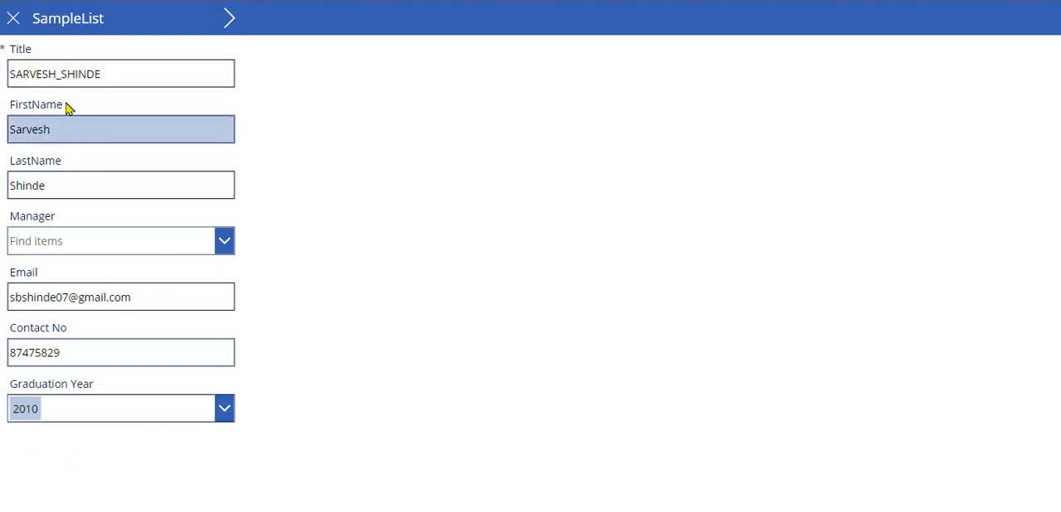
left_click(15, 22)
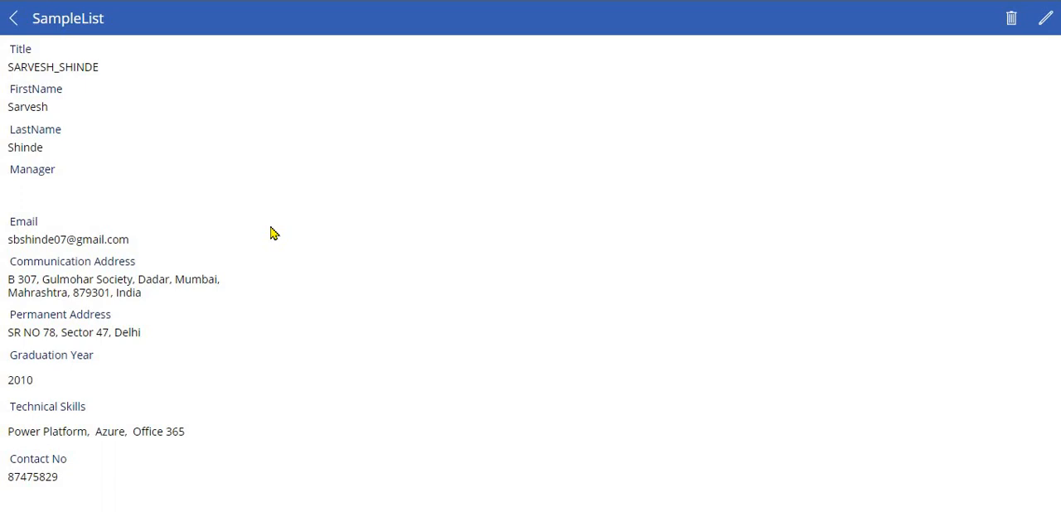
key("Escape")
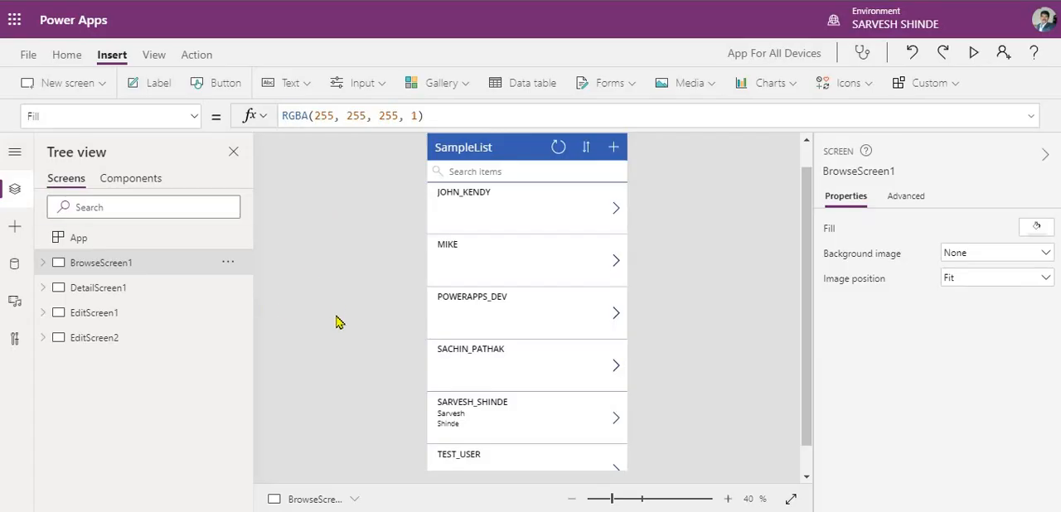
- Look over EditScreen1 and DetailScreen1, and list EditScreen1's controls in the tree with EditForm1 collapsed
left_click(130, 312)
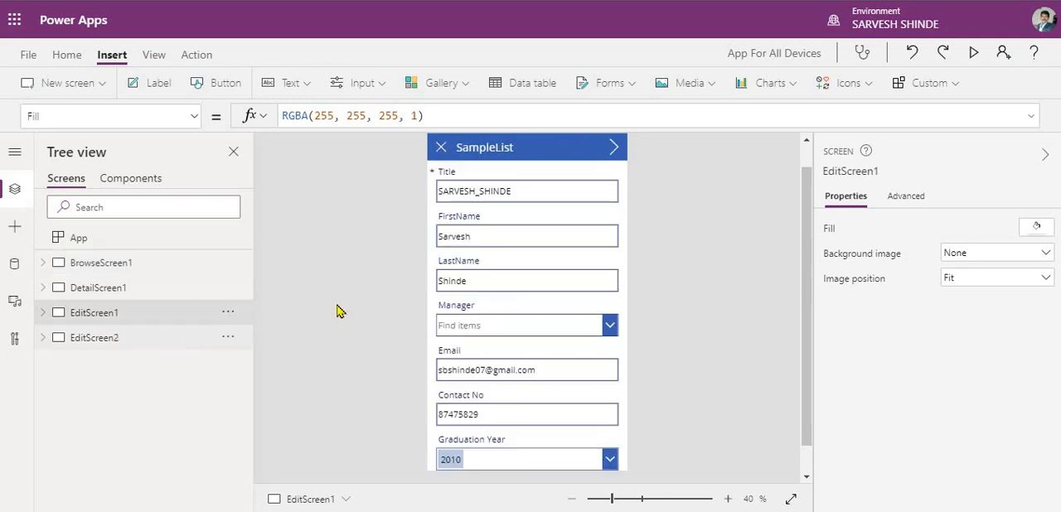
left_click(109, 289)
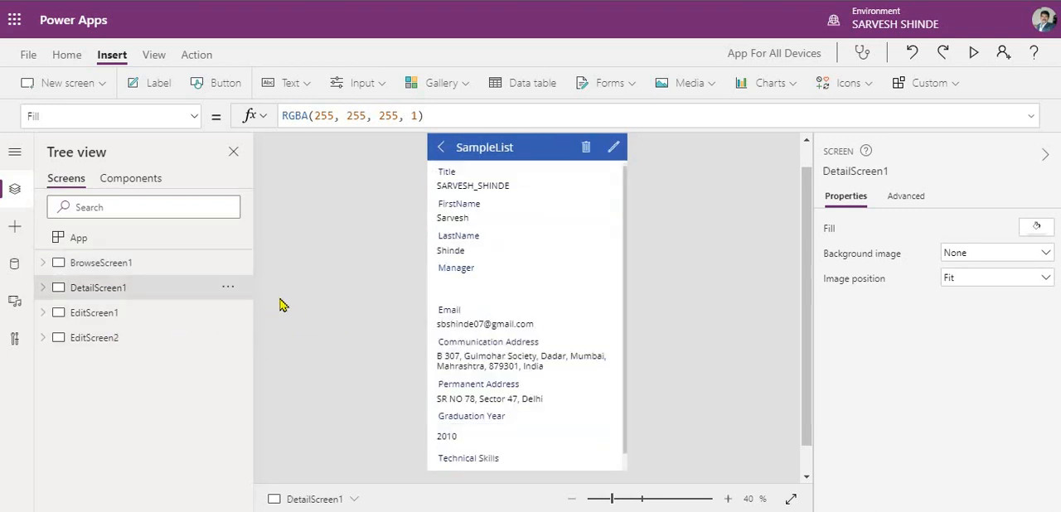
left_click(157, 313)
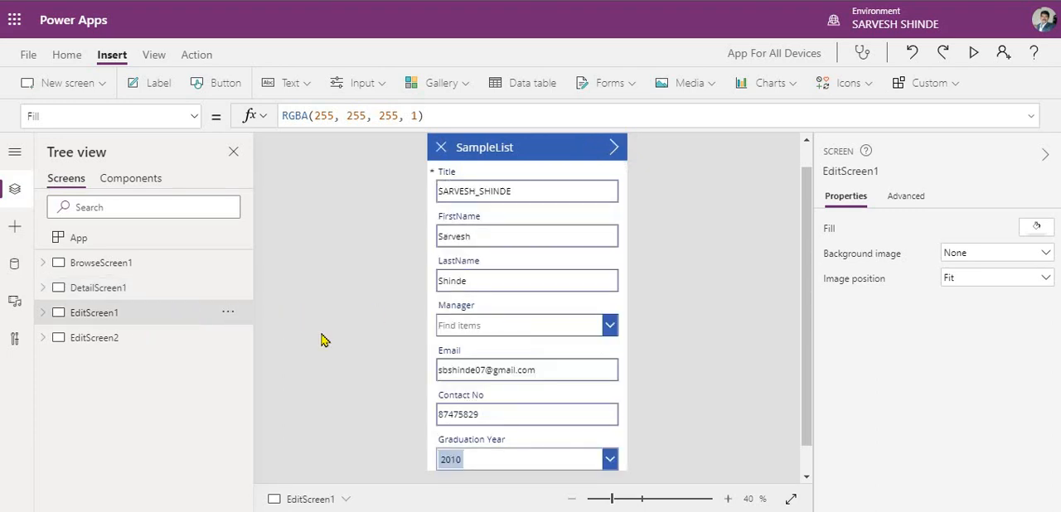
left_click(43, 314)
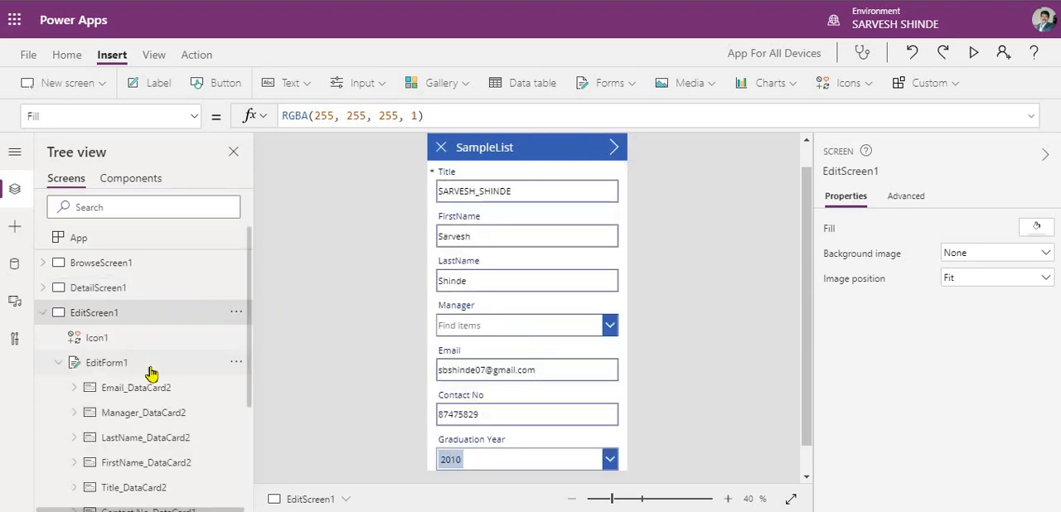
scroll(135, 331, "down", 1)
left_click(60, 321)
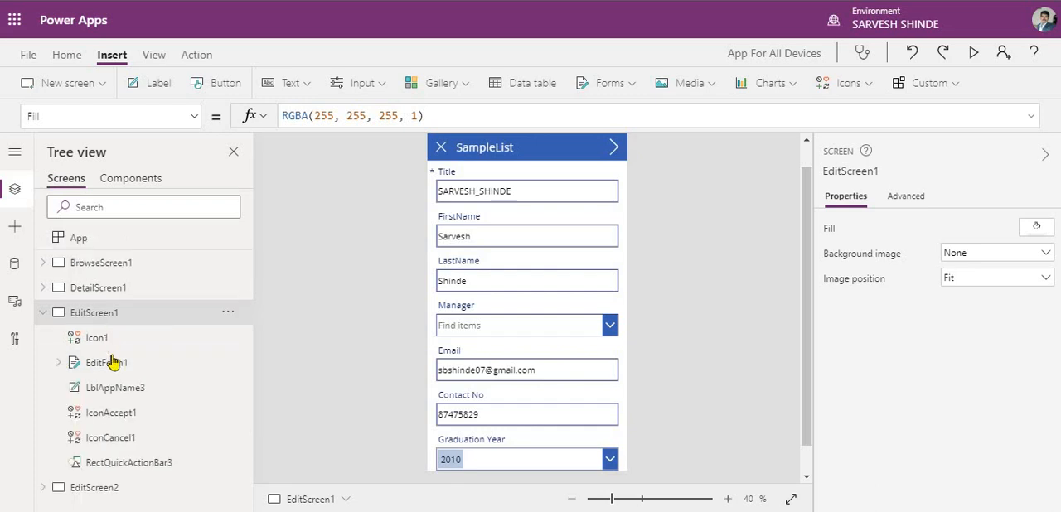
- Examine the Width formulas of EditForm1 and its parent screen EditScreen1
left_click(116, 363)
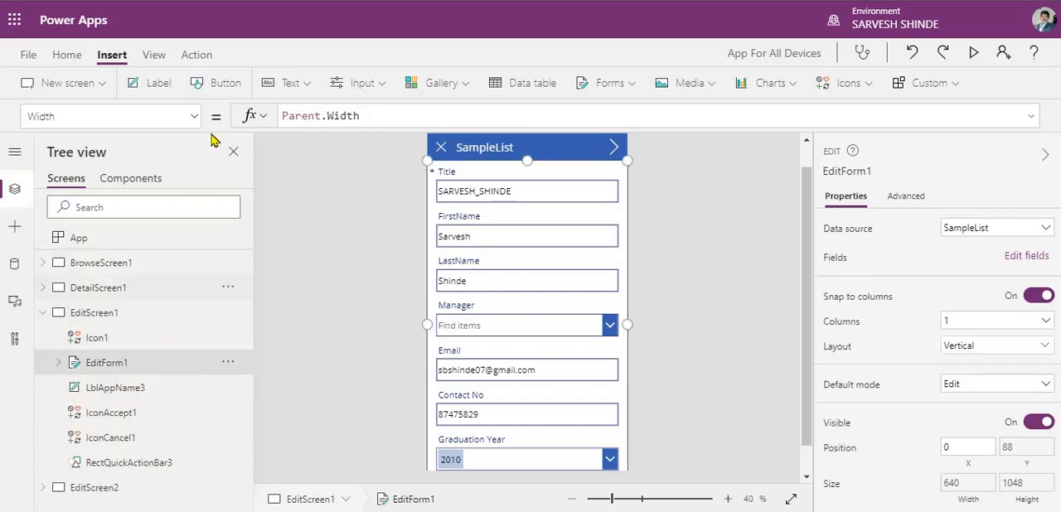
left_click(129, 322)
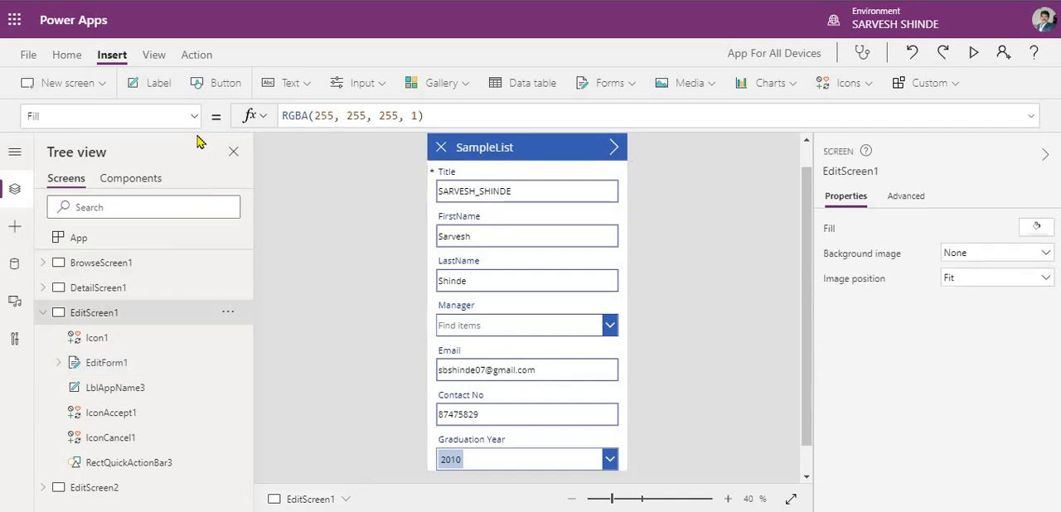
left_click(194, 118)
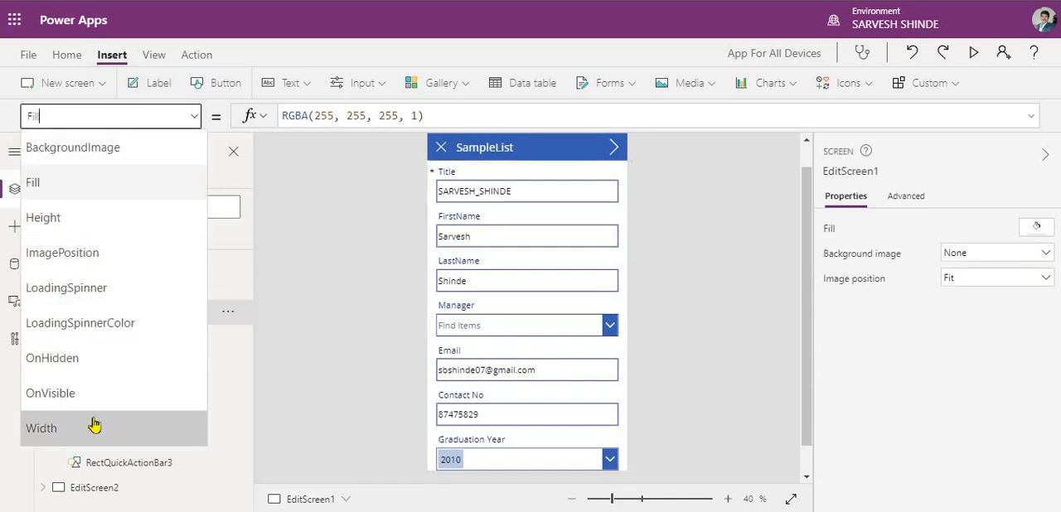
left_click(95, 427)
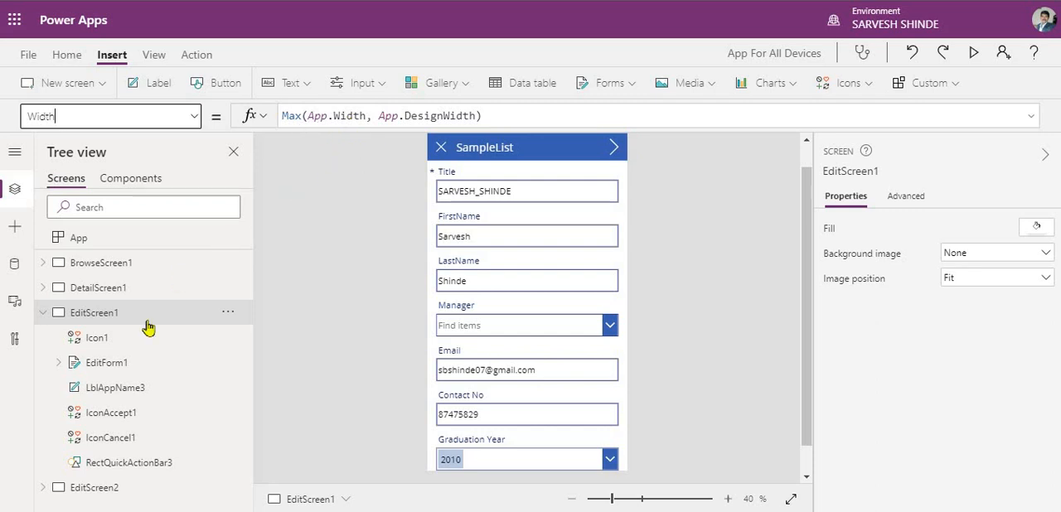
- Copy the Parent.Width formula from EditForm1's Width property
left_click(137, 364)
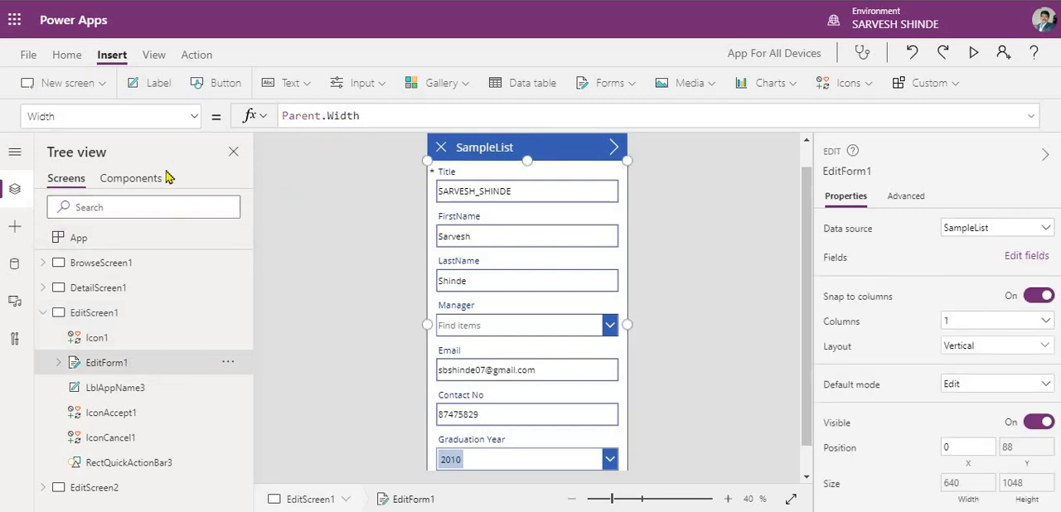
left_click(352, 116)
key("ctrl+a")
key("ctrl+c")
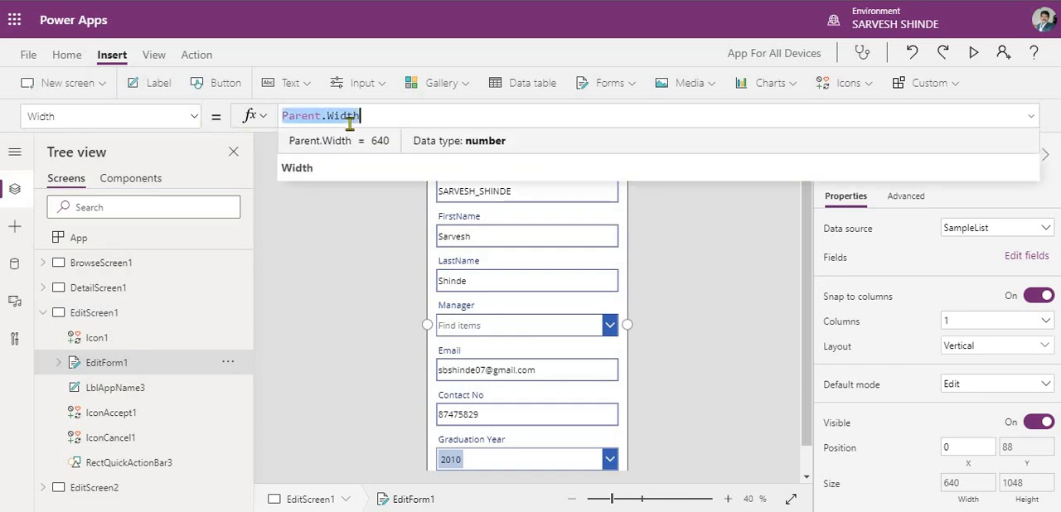
- Expand EditForm1 and inspect the Width property of its data cards, from Email to Graduation Year
left_click(58, 362)
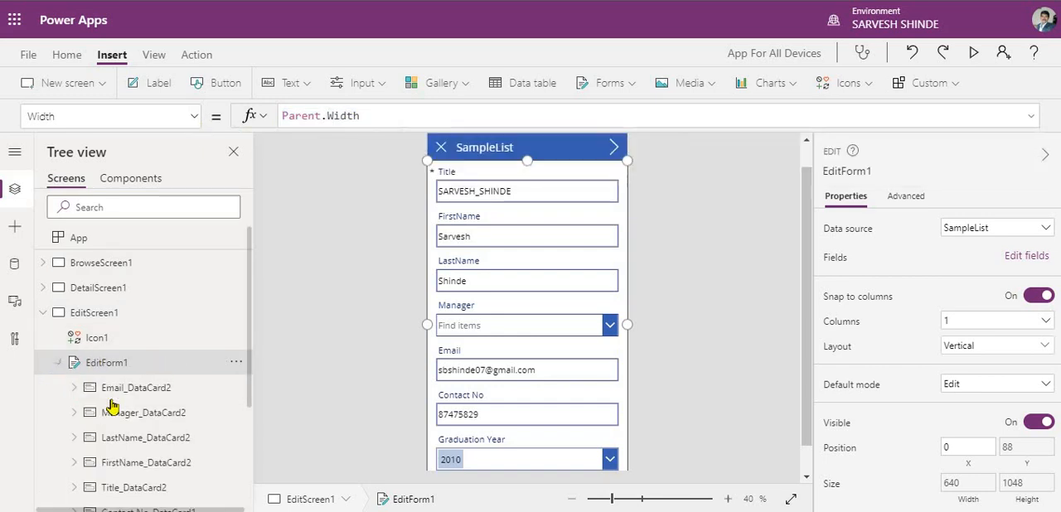
left_click(196, 389)
scroll(166, 348, "down", 2)
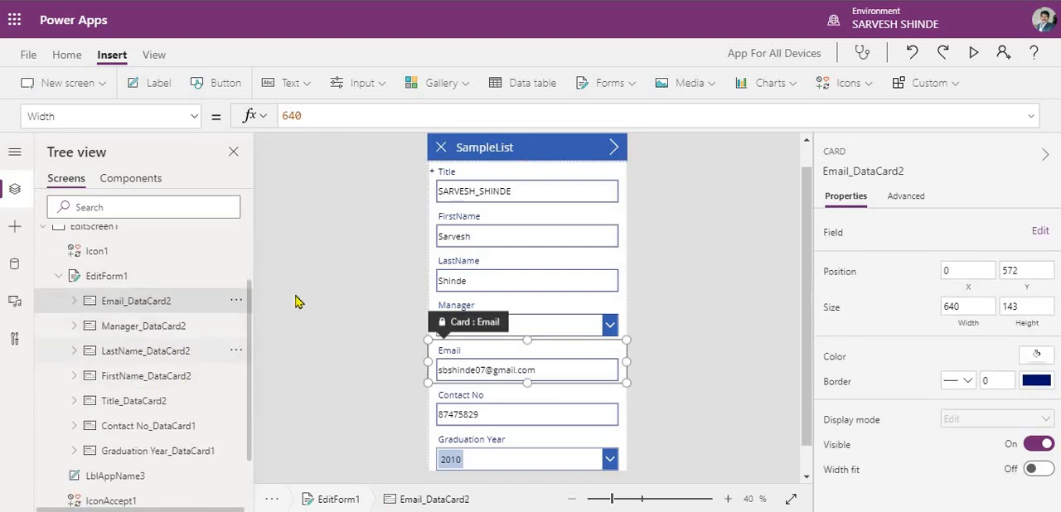
left_click(161, 301)
left_click(161, 324)
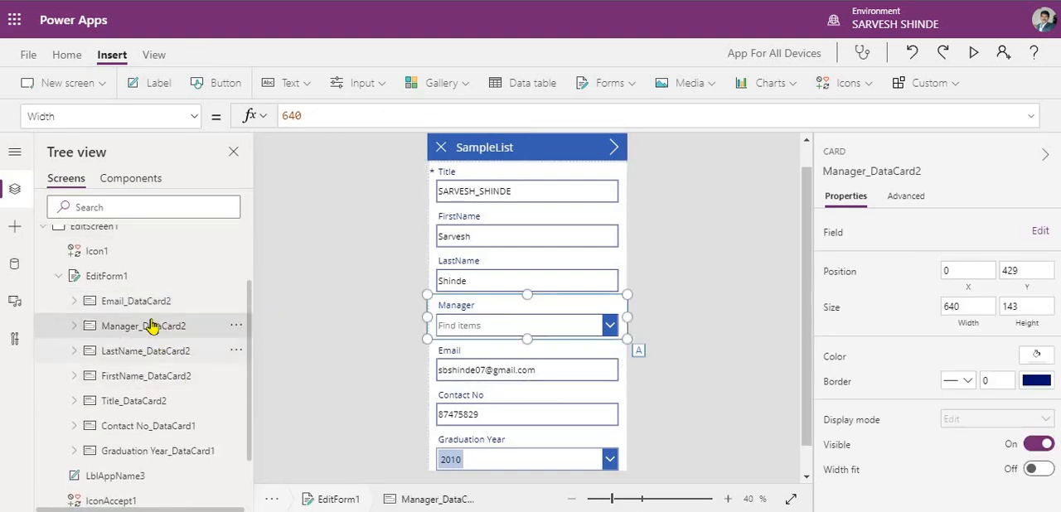
left_click(194, 116)
left_click(194, 116)
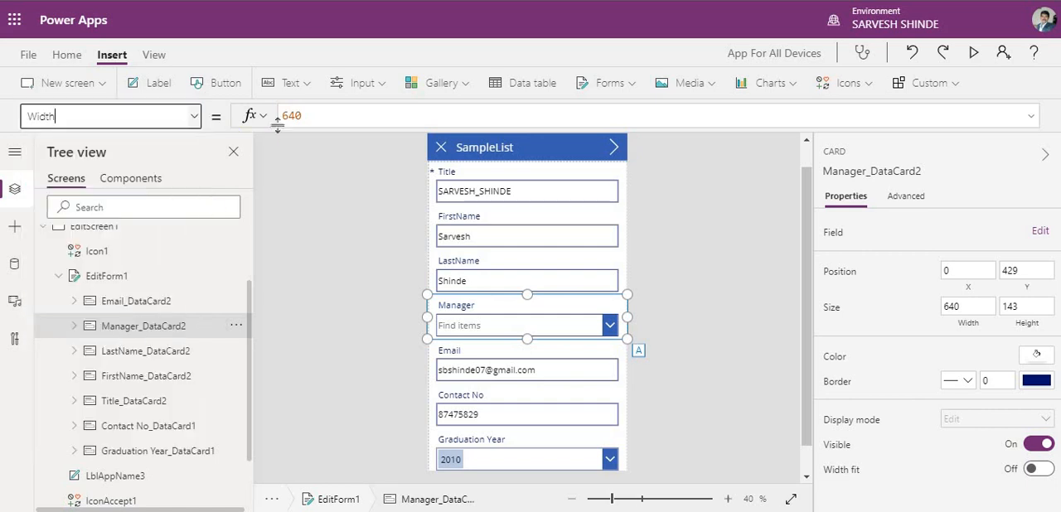
left_click(150, 349)
left_click(155, 302)
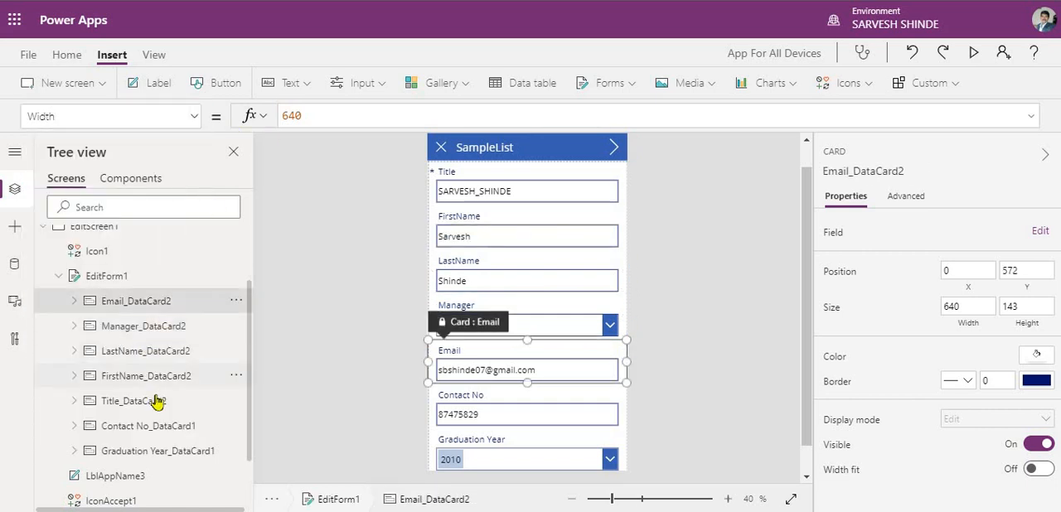
left_click(154, 402)
left_click(154, 426)
left_click(154, 451)
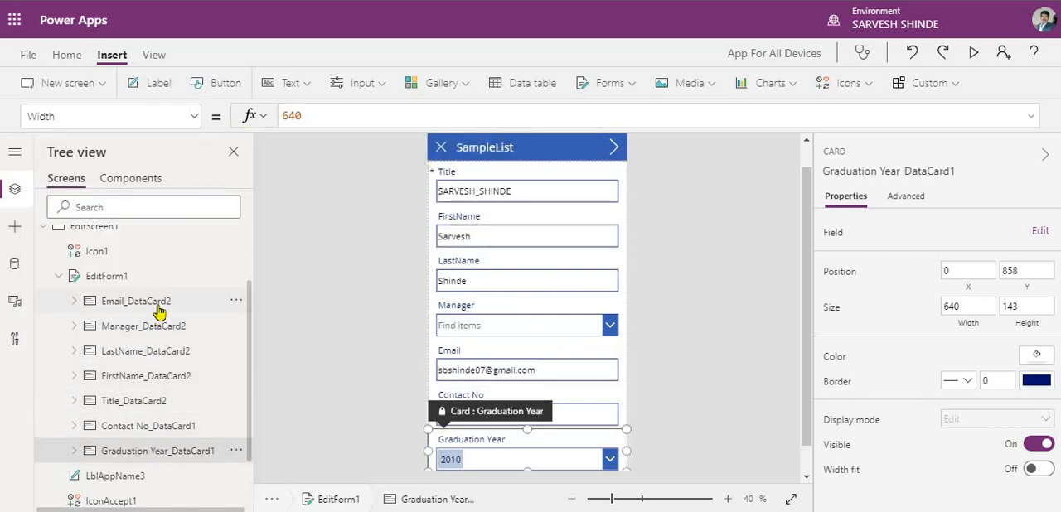
- Select all seven data cards of EditForm1 together and set their Width to Parent.Width
left_click(157, 304)
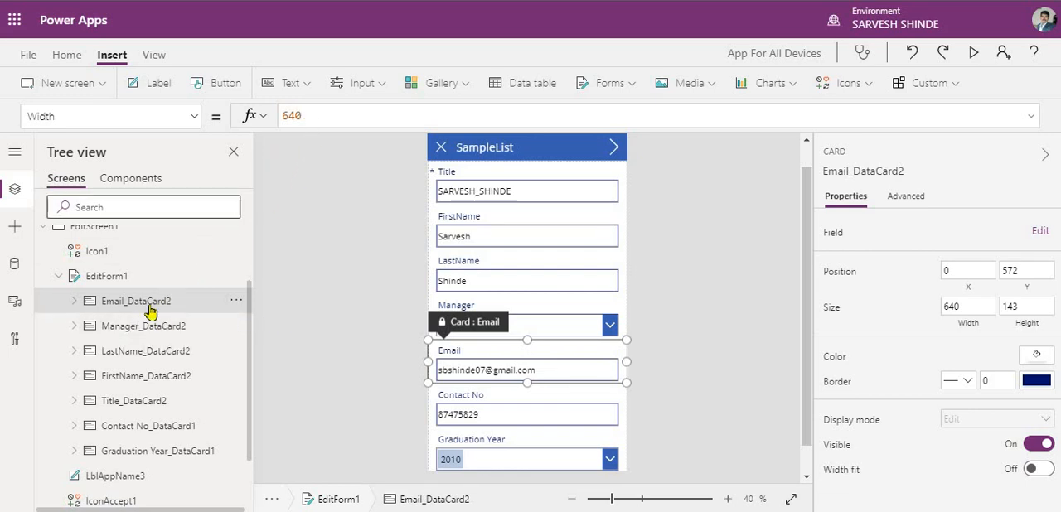
left_click(146, 327)
left_click(146, 308)
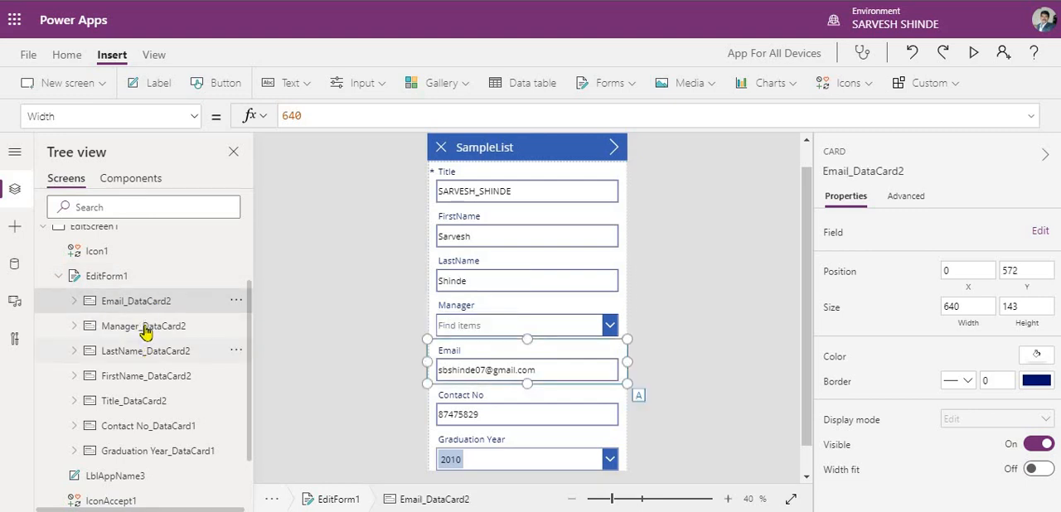
left_click(144, 329, "ctrl")
left_click(149, 353, "ctrl")
left_click(158, 379, "ctrl")
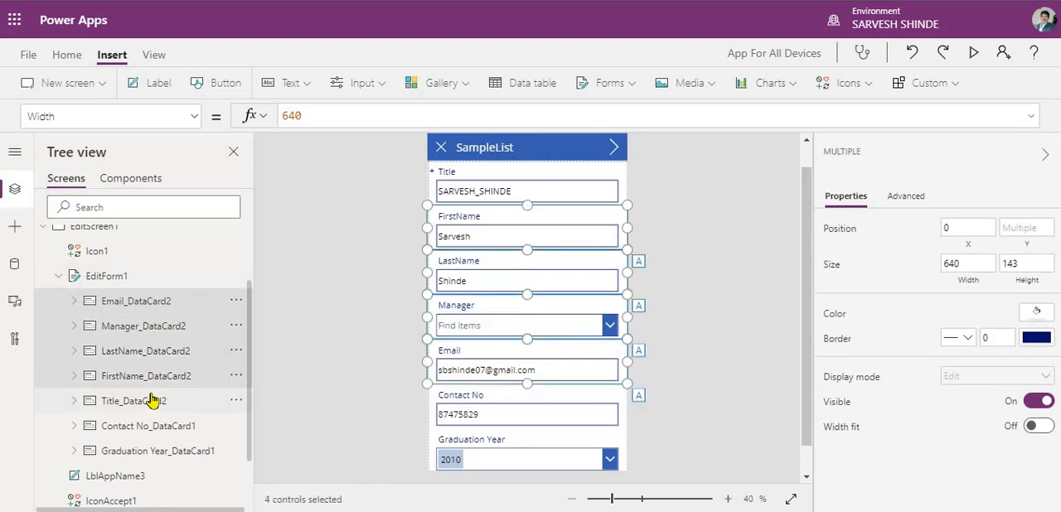
left_click(154, 403, "ctrl")
left_click(151, 427, "ctrl")
left_click(149, 454, "ctrl")
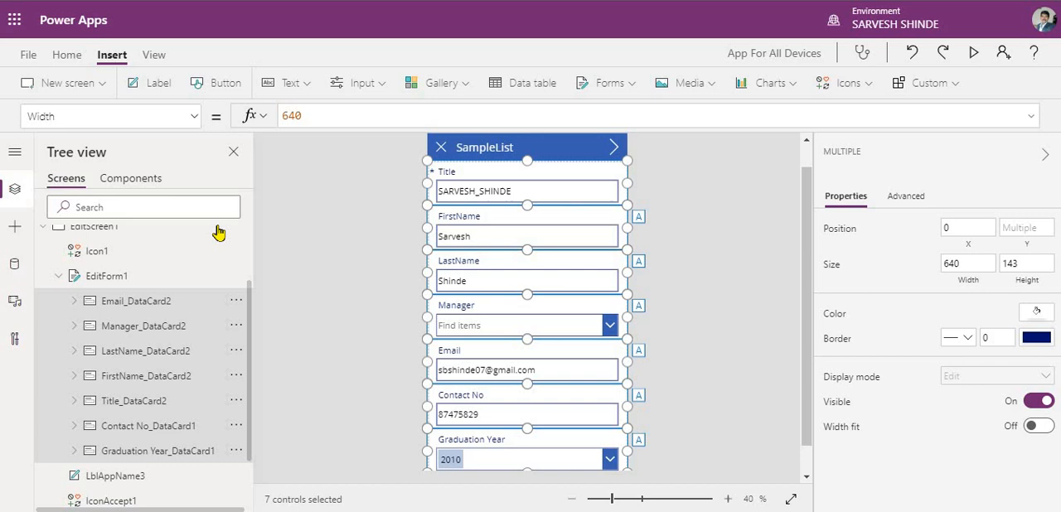
double_click(291, 116)
key("ctrl+v")
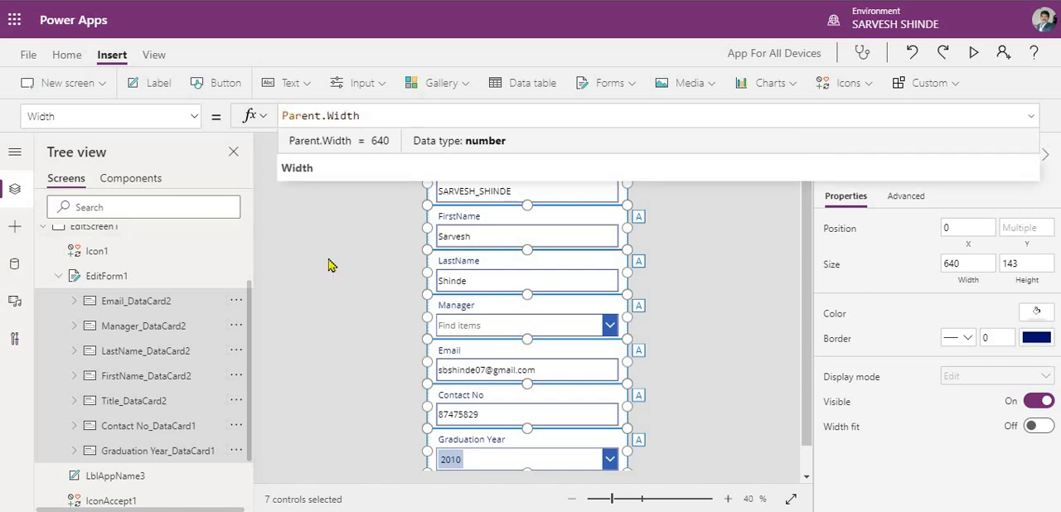
left_click(315, 289)
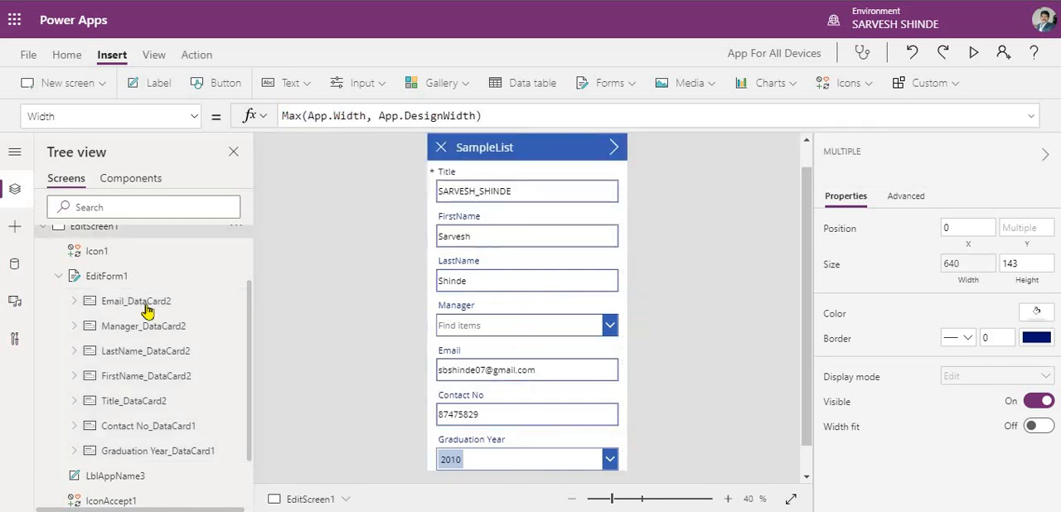
- Collapse EditForm1 and expand Form1 on EditScreen2 so that only its three data cards are listed
left_click(58, 276)
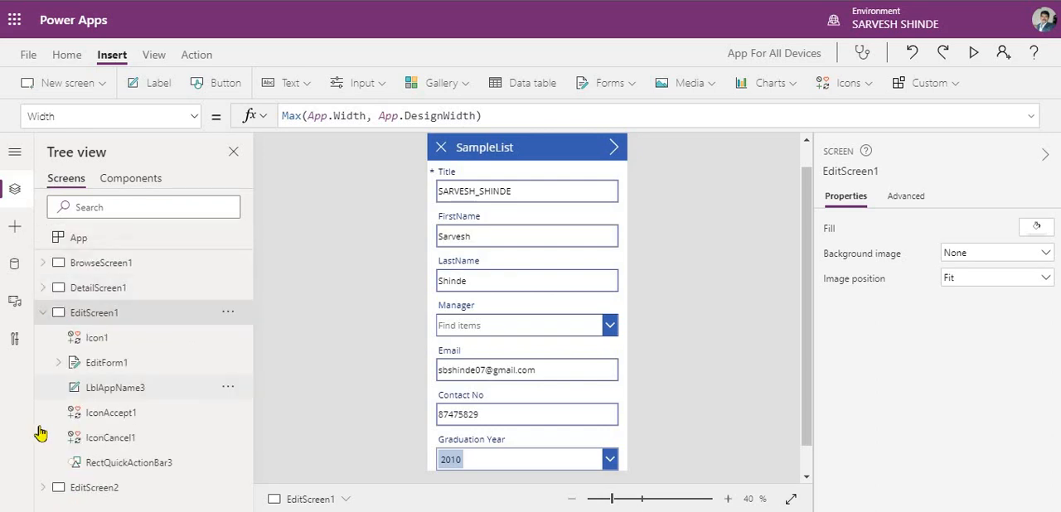
left_click(42, 487)
scroll(83, 418, "down", 2)
left_click(98, 374)
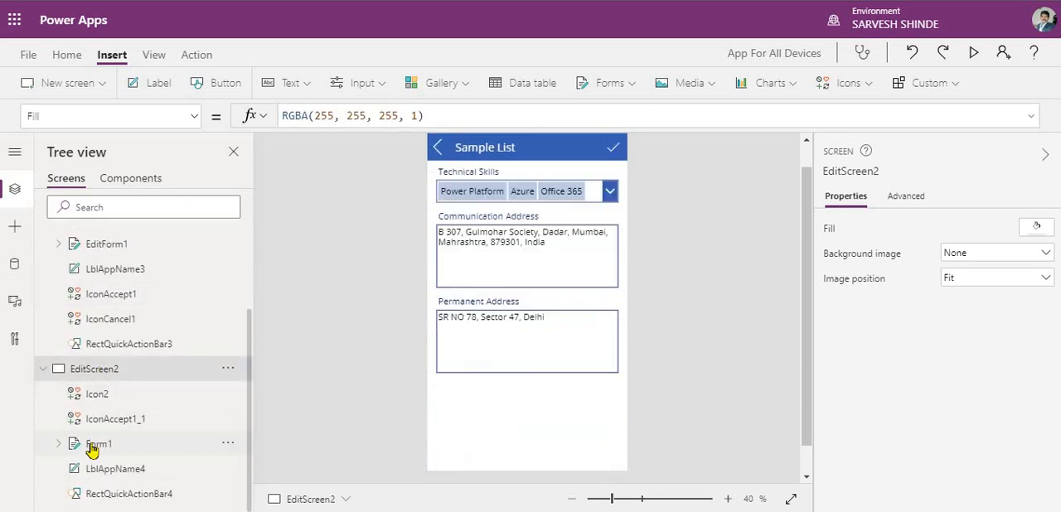
left_click(93, 446)
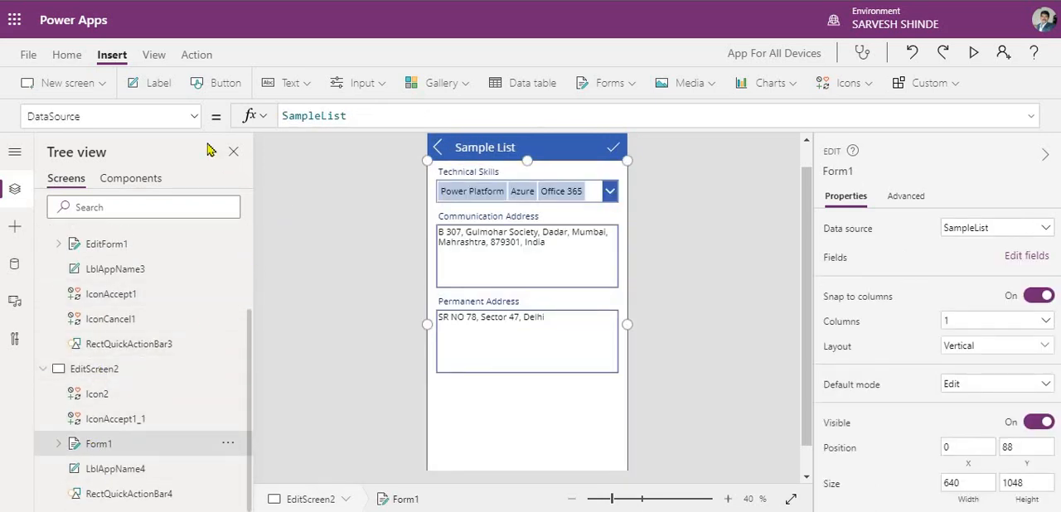
left_click(58, 444)
scroll(110, 387, "down", 2)
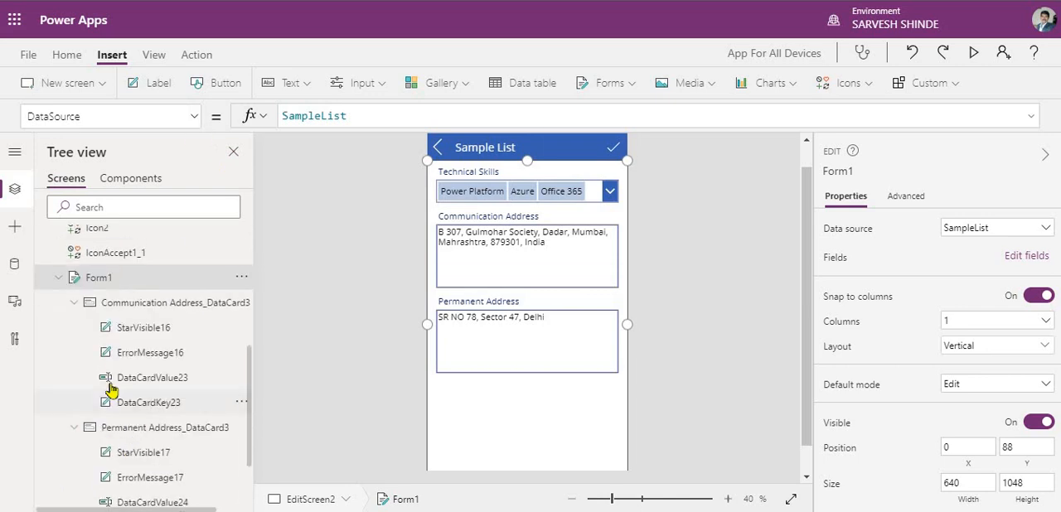
left_click(74, 297)
left_click(74, 321)
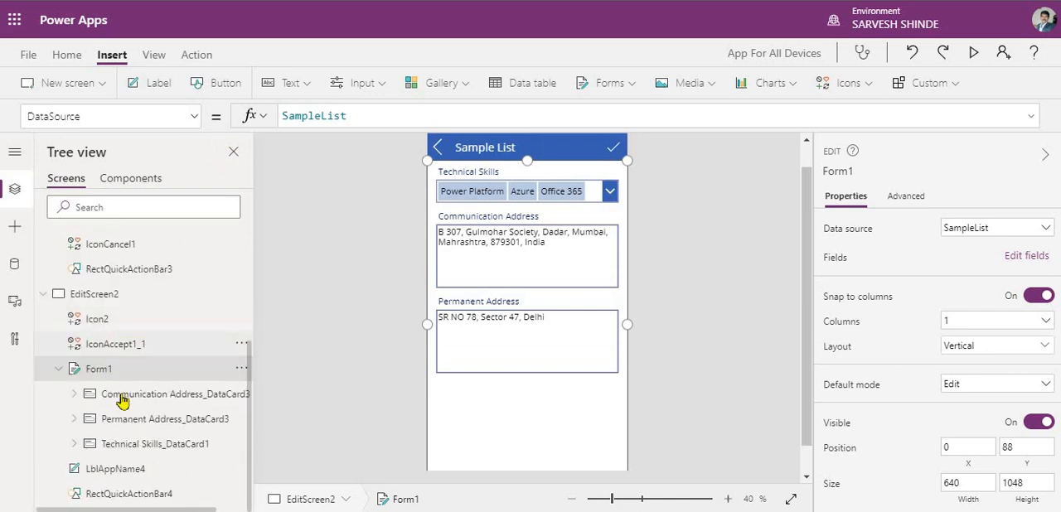
- Select Form1's Communication Address, Permanent Address and Technical Skills data cards together and set their Width to Parent.Width
left_click(122, 402)
left_click(133, 420)
left_click(132, 444, "ctrl")
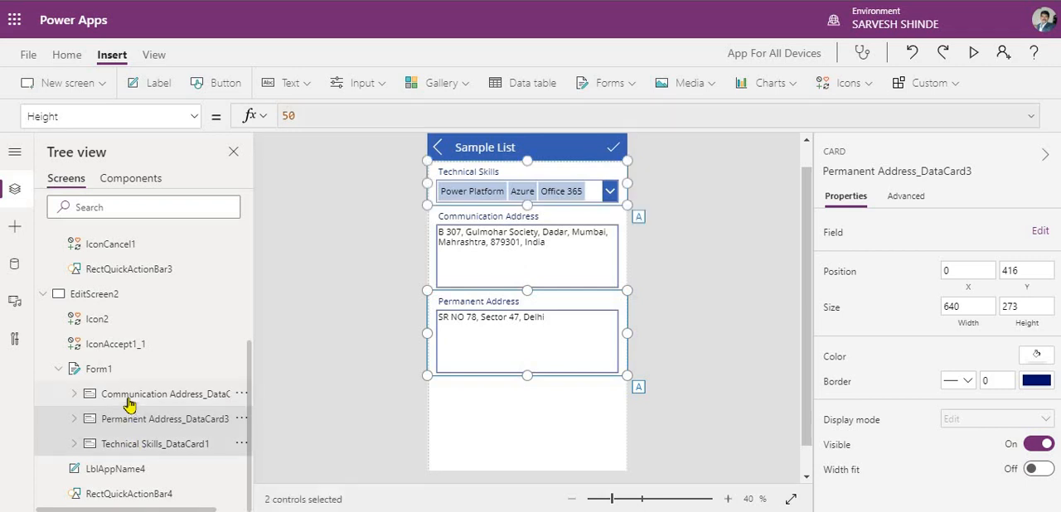
left_click(130, 403, "ctrl")
left_click(195, 117)
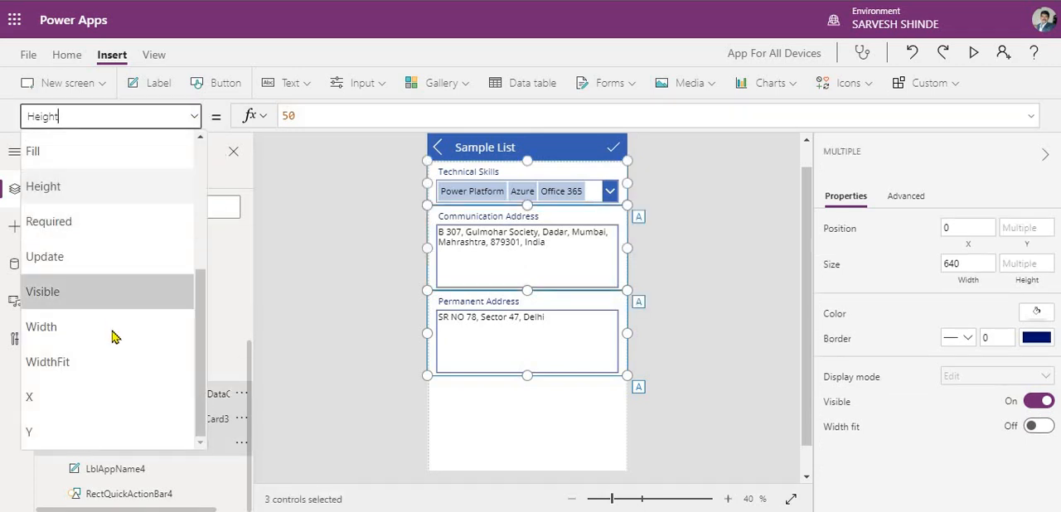
left_click(114, 331)
double_click(306, 116)
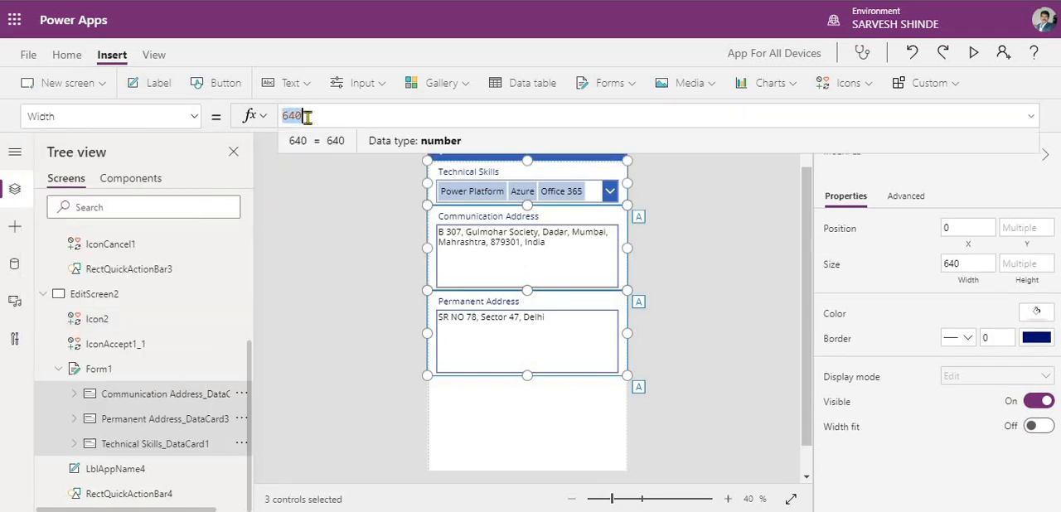
type("Parent.Width")
left_click(296, 322)
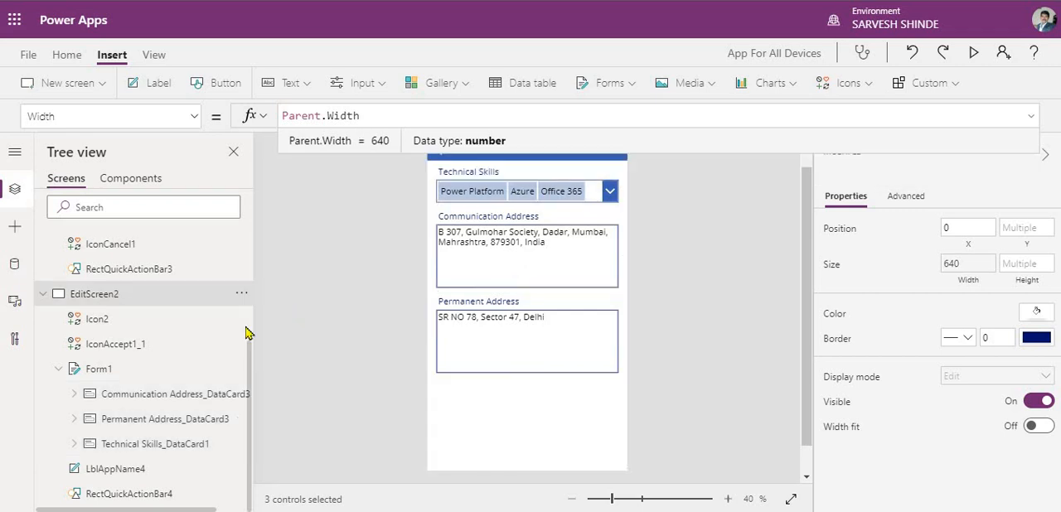
- Collapse EditScreen2 and expand DetailForm1 on DetailScreen1 to list its data cards
left_click(103, 369)
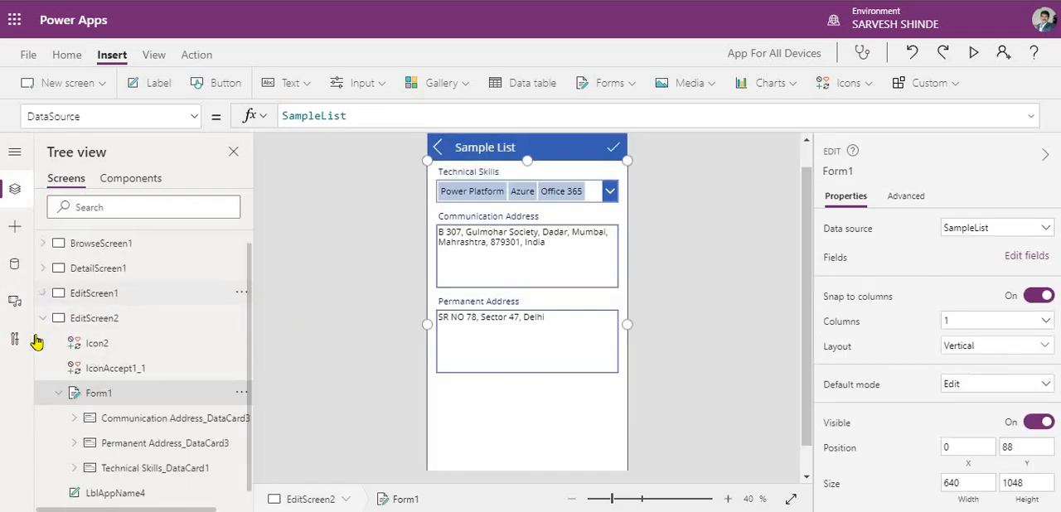
left_click(43, 319)
left_click(43, 288)
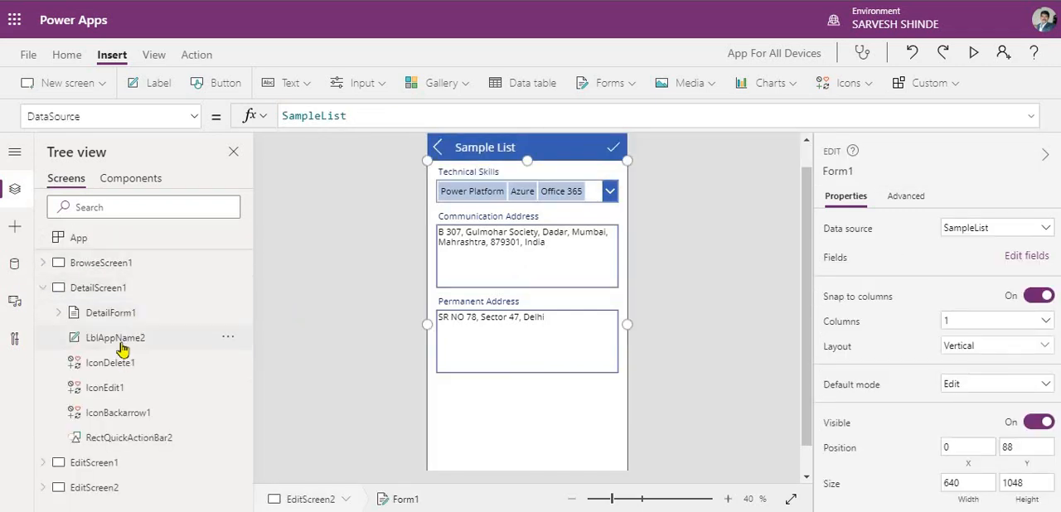
left_click(58, 313)
left_click(107, 315)
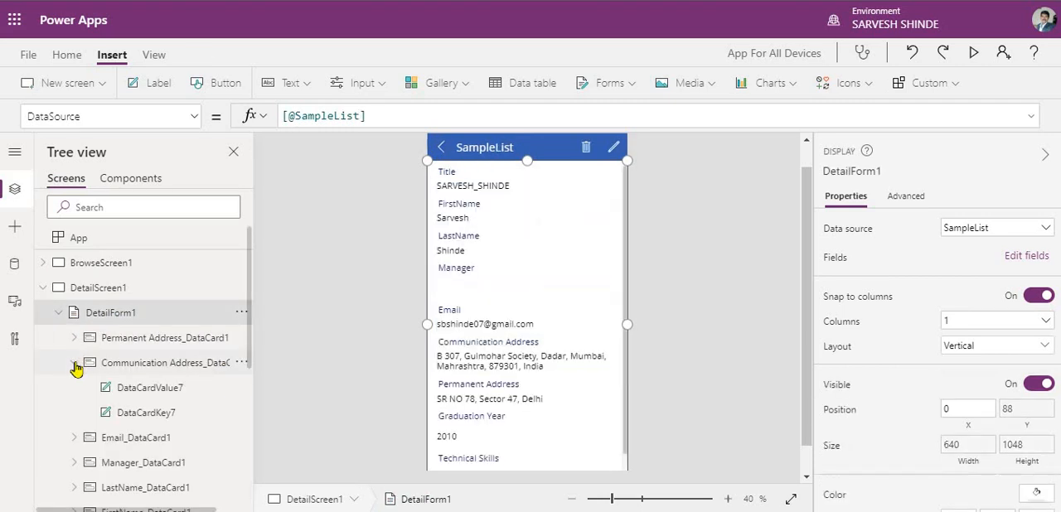
left_click(75, 363)
- Select all ten data cards of DetailForm1, from Permanent Address to Contact No, and set their Width to Parent.Width
left_click(116, 340)
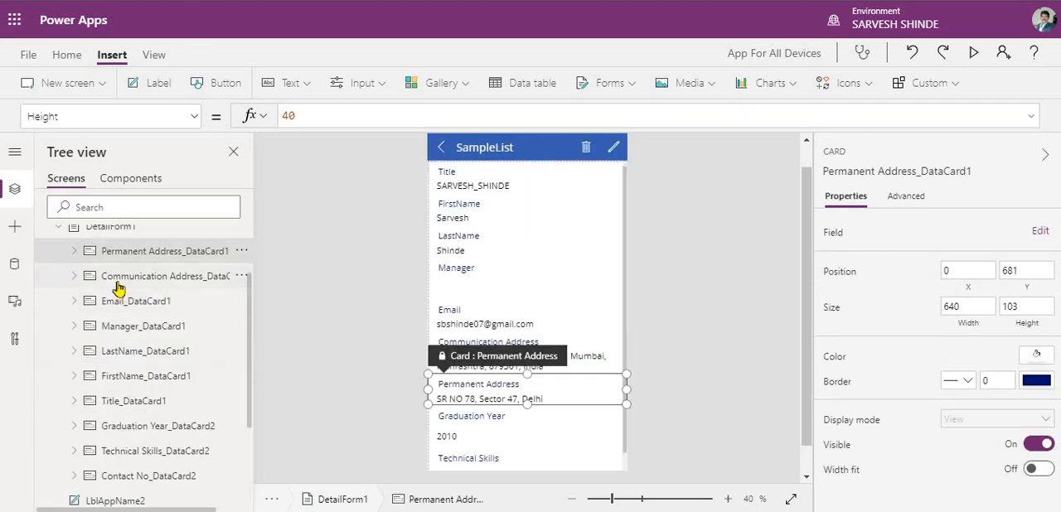
left_click(119, 288)
left_click(126, 302, "ctrl")
left_click(124, 252, "ctrl")
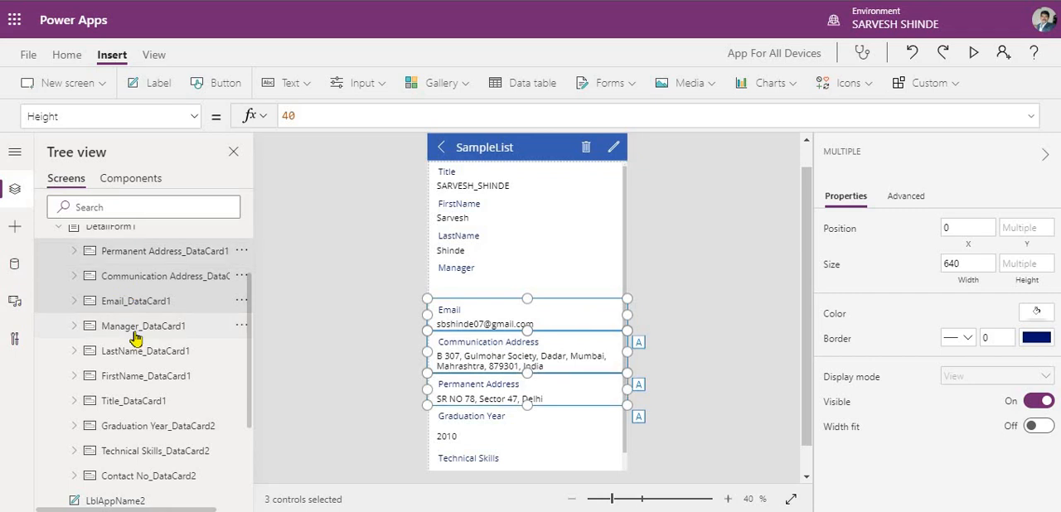
left_click(134, 330, "ctrl")
left_click(137, 355, "ctrl")
left_click(141, 379, "ctrl")
left_click(145, 404, "ctrl")
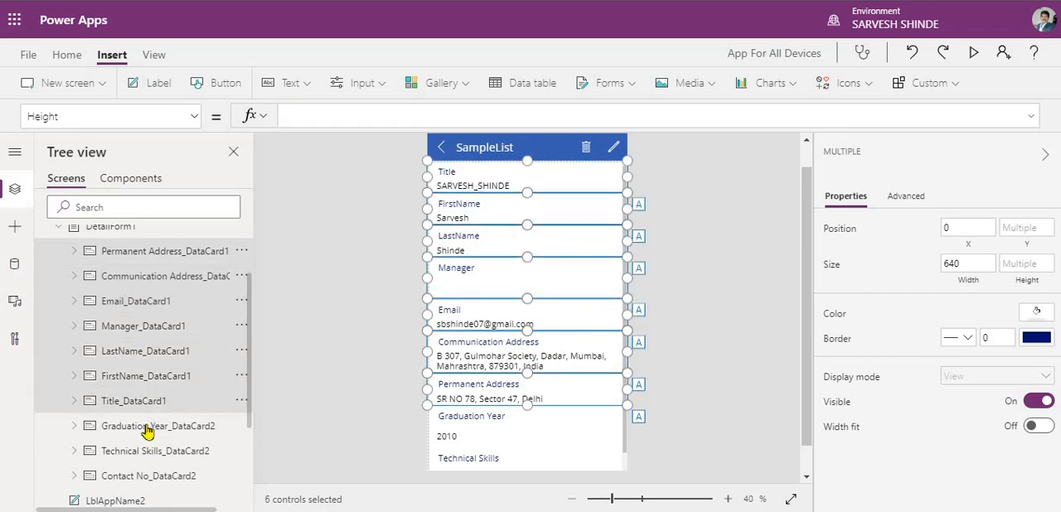
left_click(145, 429, "ctrl")
left_click(144, 450, "ctrl")
left_click(141, 475, "ctrl")
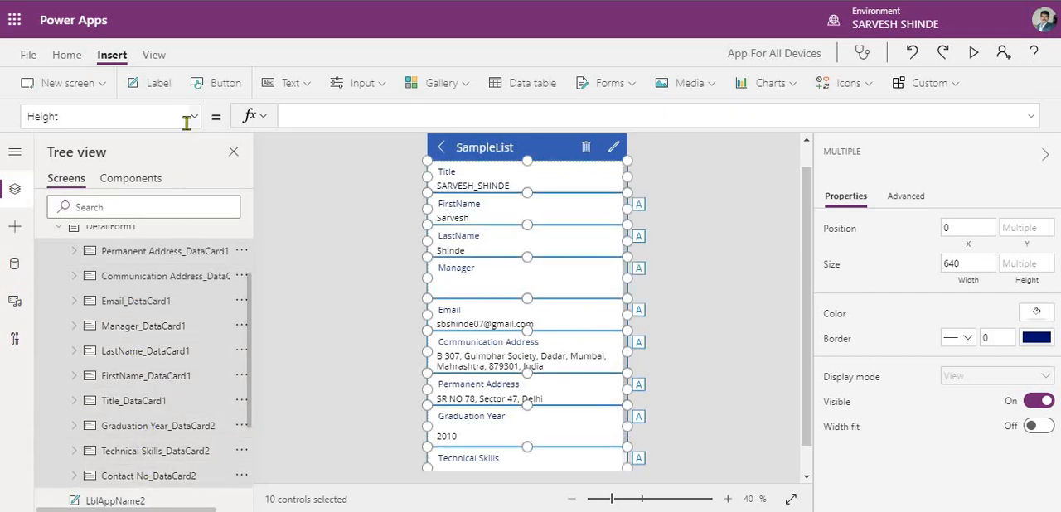
left_click(187, 120)
left_click(128, 315)
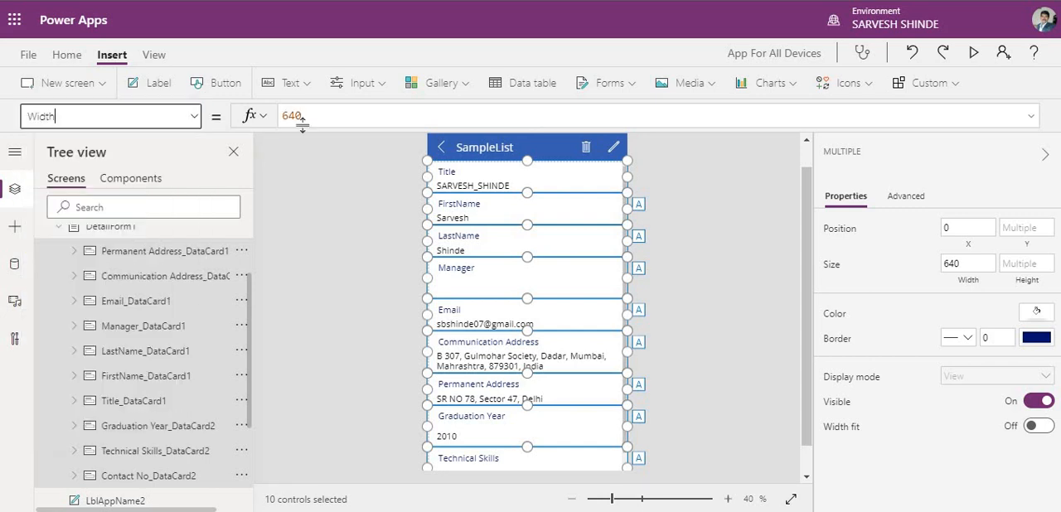
double_click(313, 115)
type("Parent.Width")
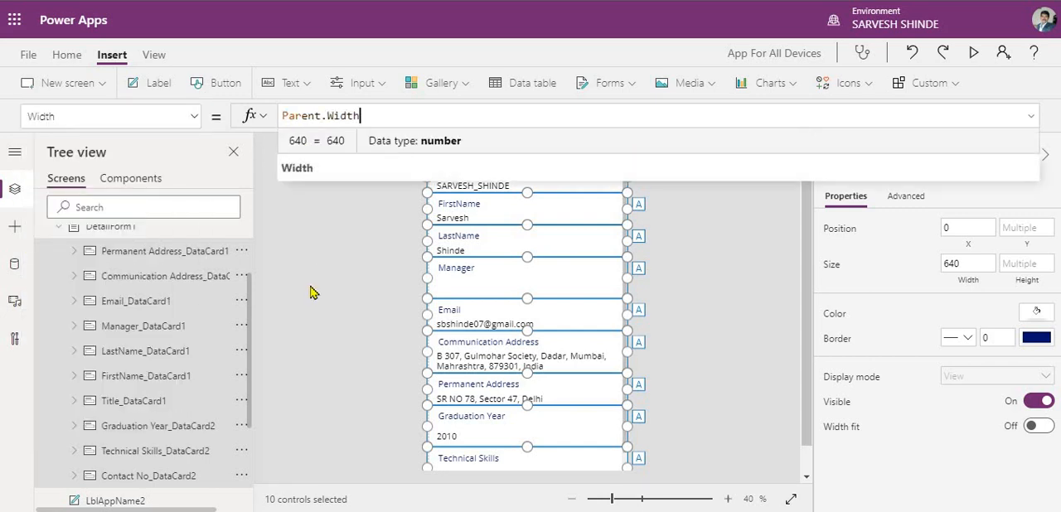
left_click(313, 292)
scroll(237, 338, "up", 3)
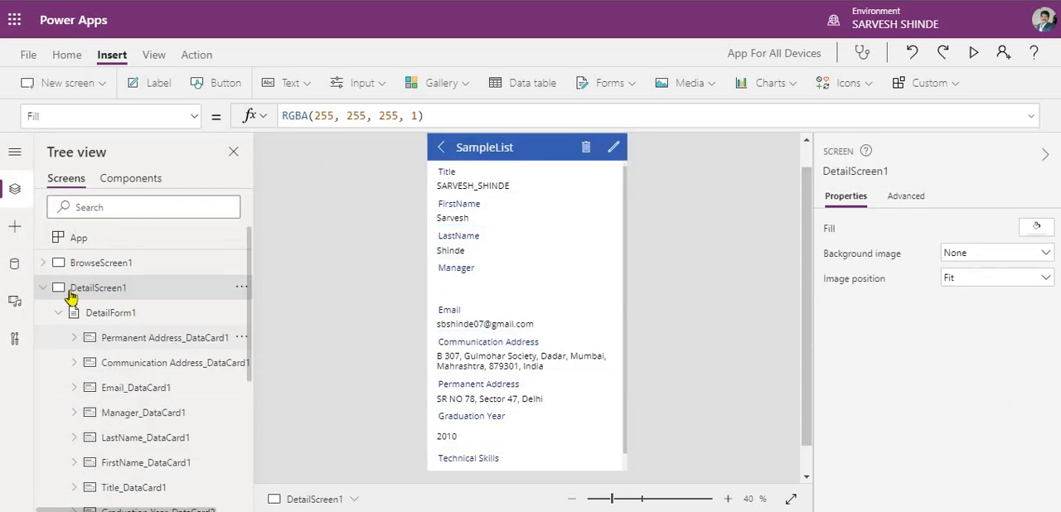
left_click(43, 287)
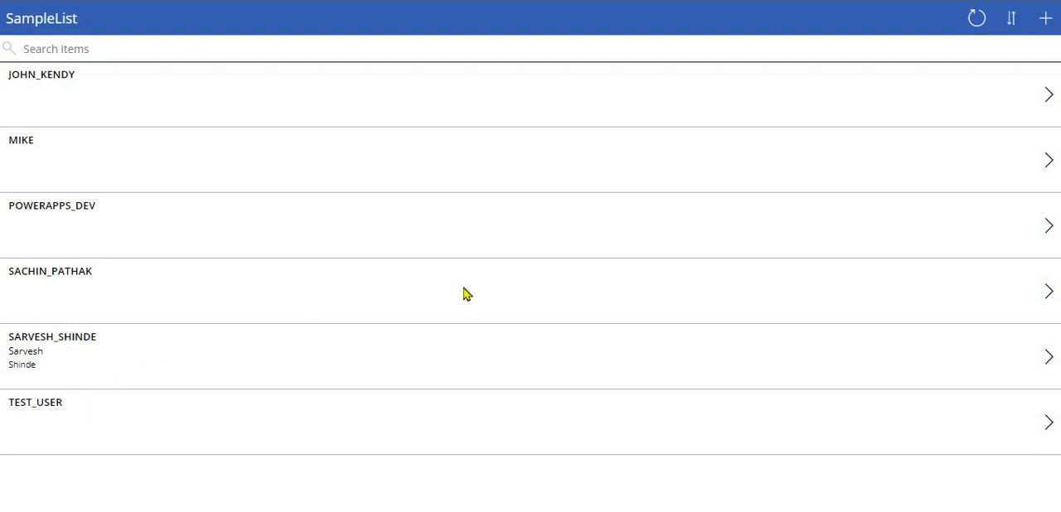
- Start a new item in the running SampleList app and choose 2011 as its Graduation Year
left_click(1045, 20)
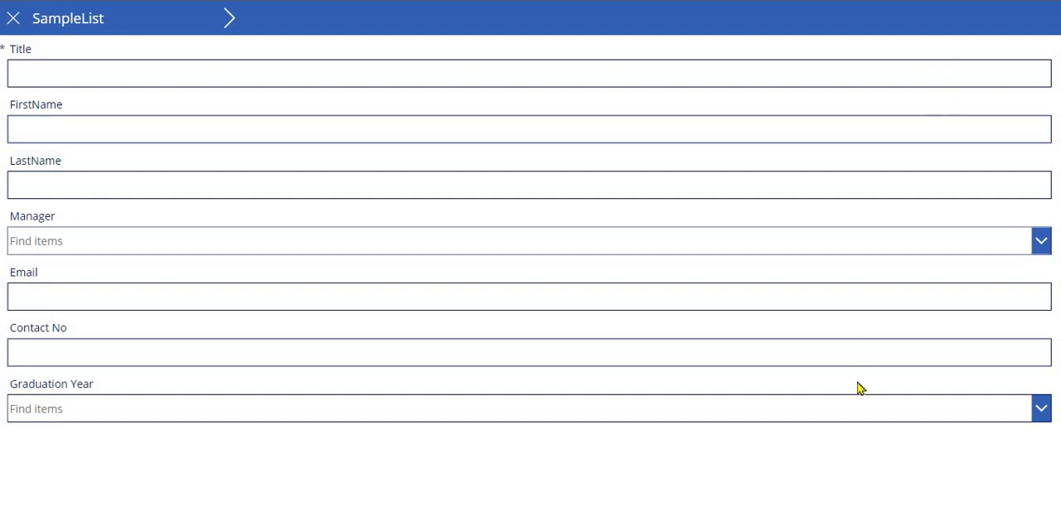
left_click(277, 416)
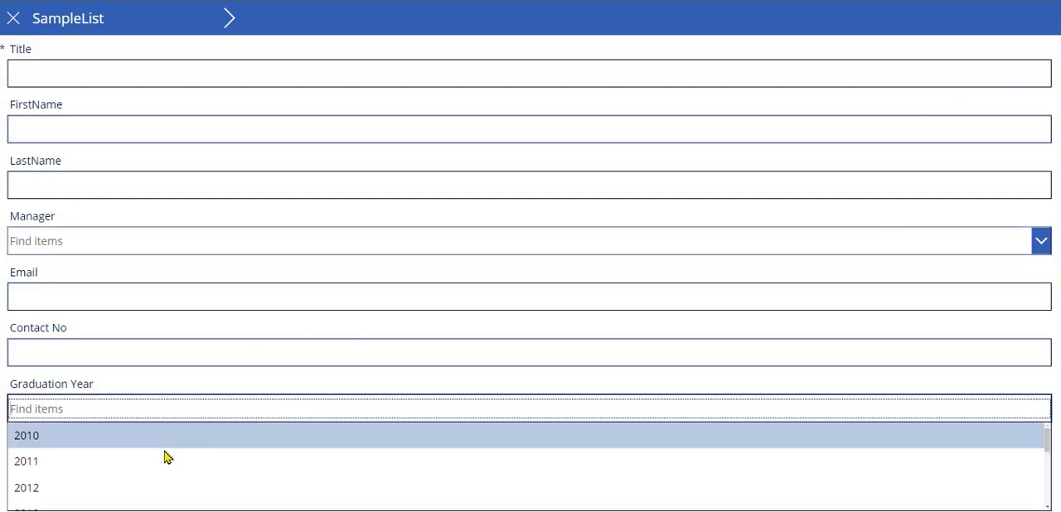
left_click(166, 457)
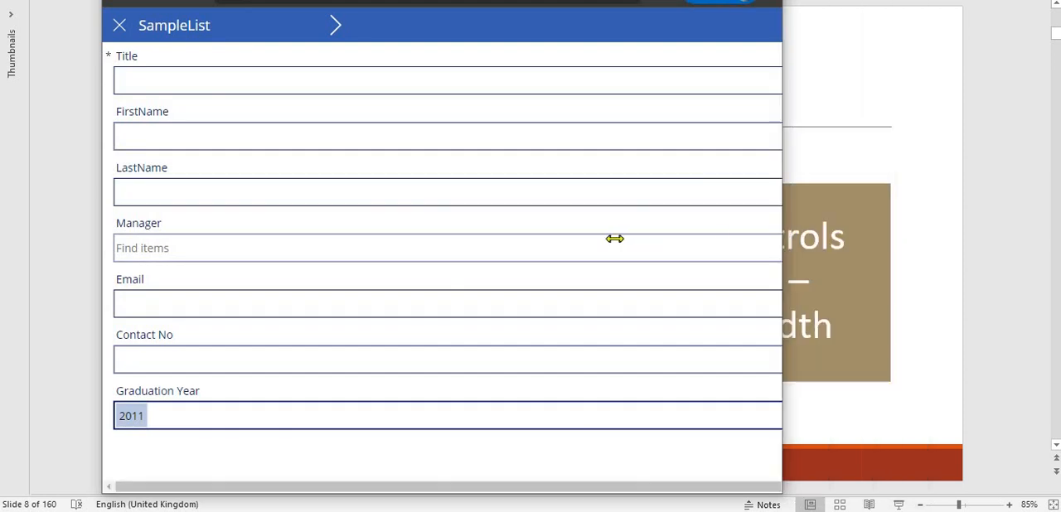
- Check how the new item form adapts by resizing the browser window to different widths, and maximize it again
left_click_drag(614, 239, 613, 240)
left_click_drag(615, 275, 409, 308)
left_click_drag(531, 293, 315, 346)
left_click_drag(917, 370, 893, 379)
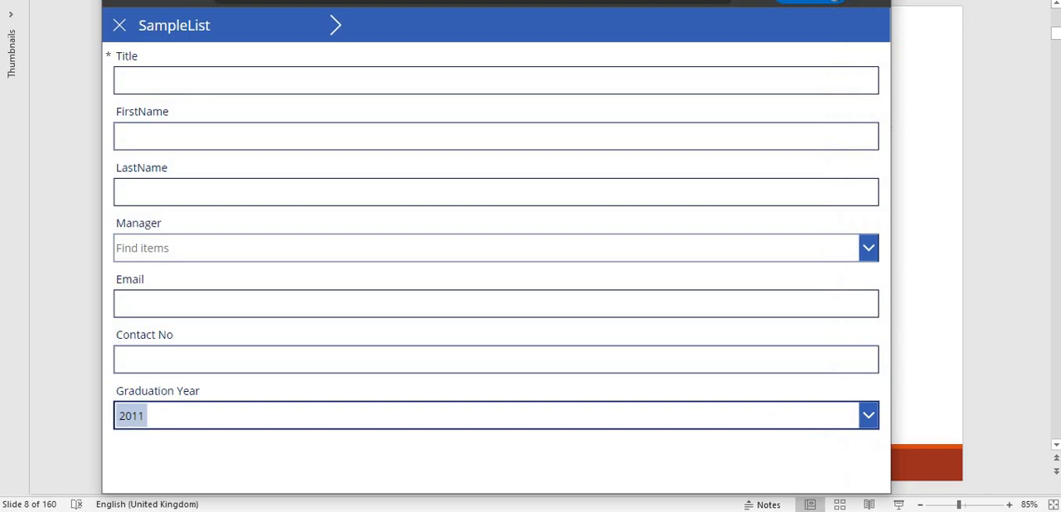
left_click(834, 0)
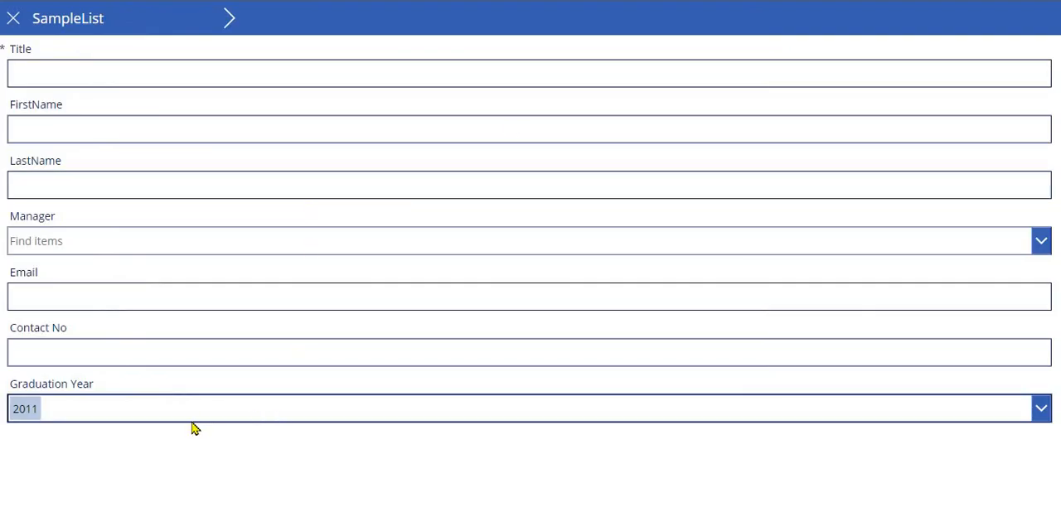
- Test the form's second page by choosing Big Data, Cloud Computing, Azure and AWS as Technical Skills, and discard the new item
left_click(228, 29)
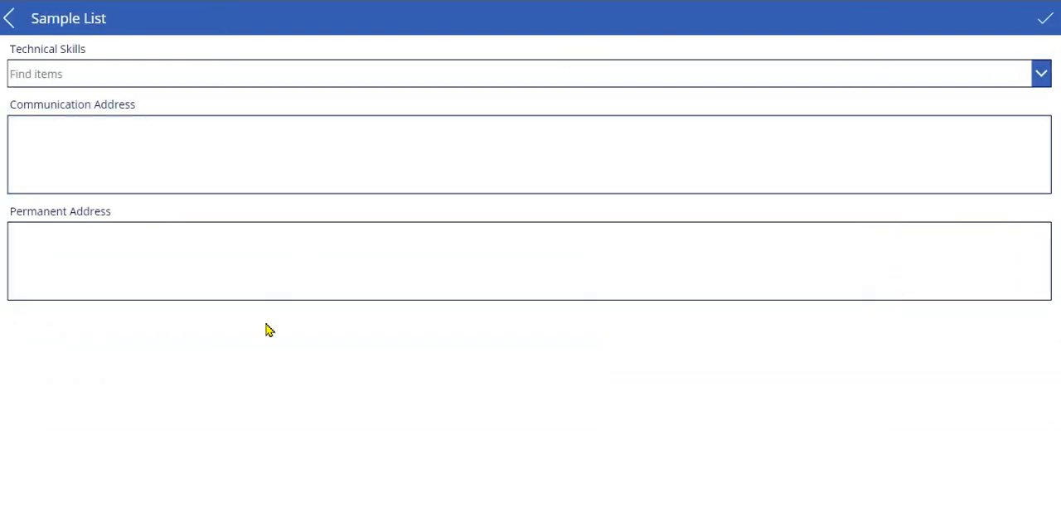
left_click(322, 75)
left_click(246, 154)
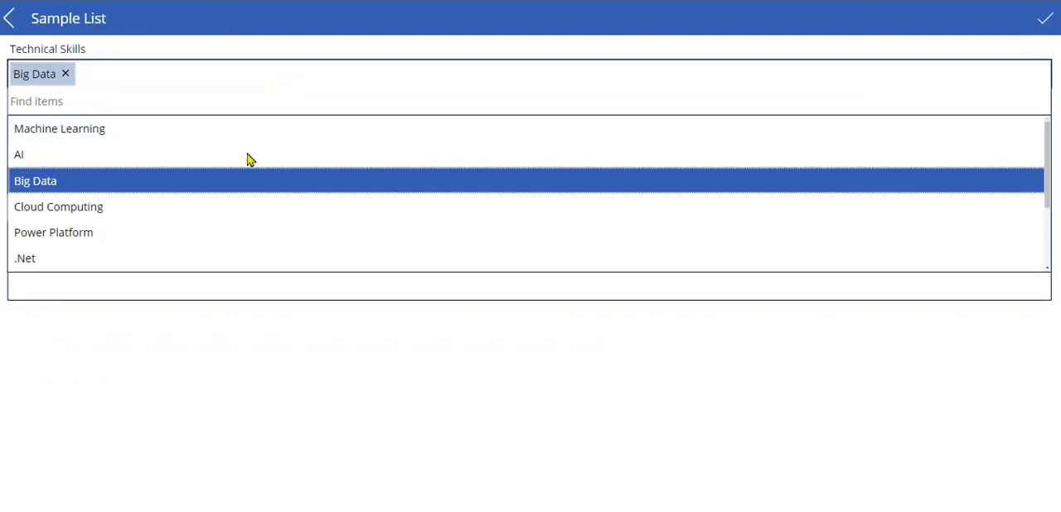
left_click(201, 219)
scroll(199, 227, "down", 2)
left_click(211, 227)
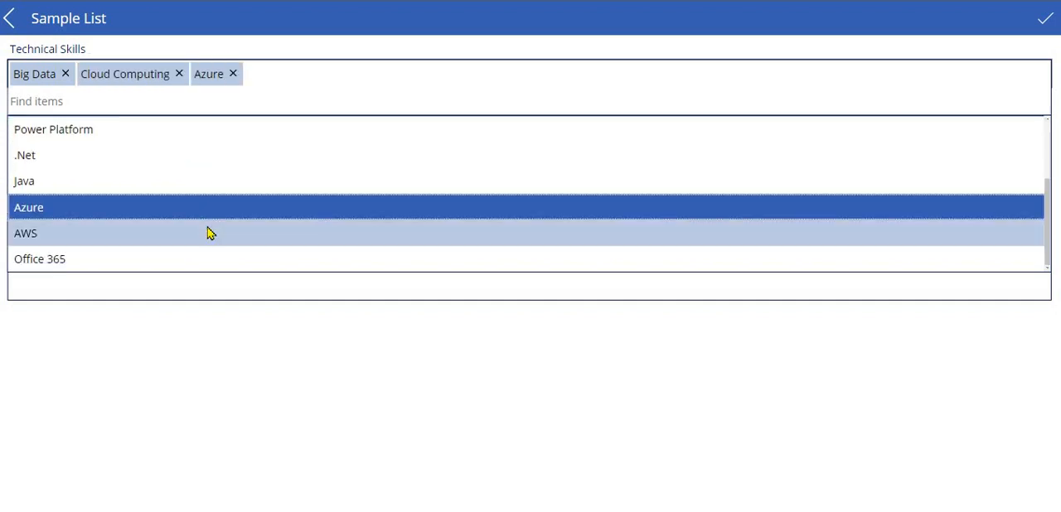
left_click(208, 234)
left_click(291, 372)
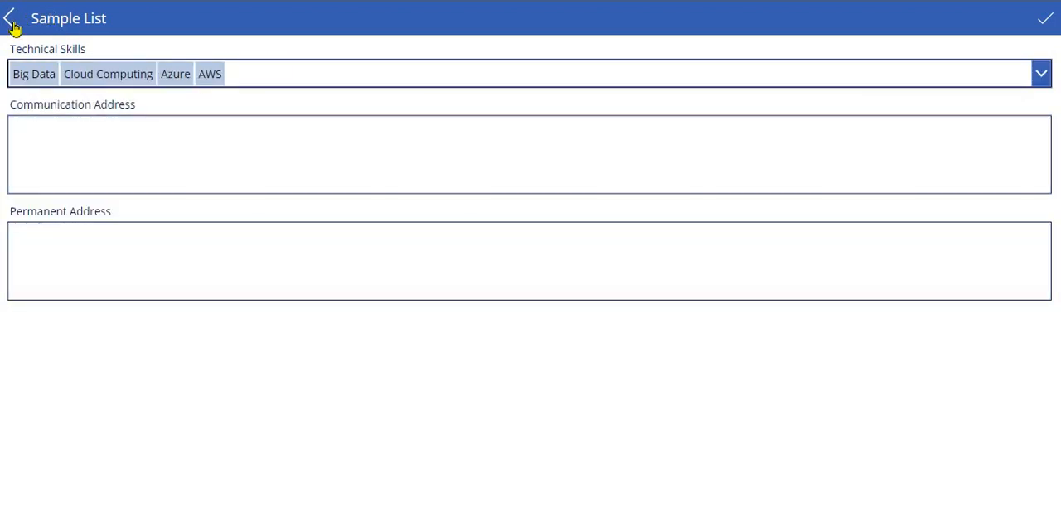
left_click(13, 20)
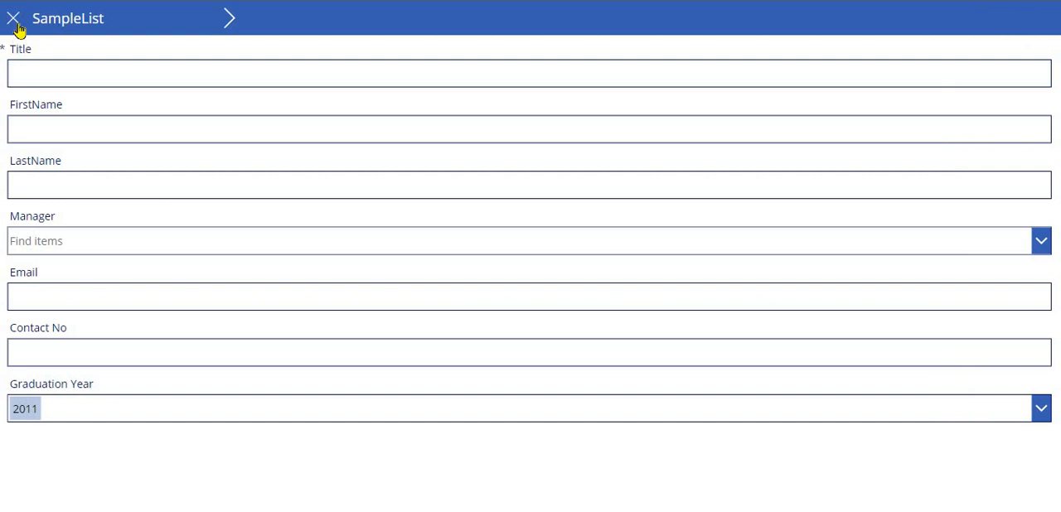
left_click(13, 18)
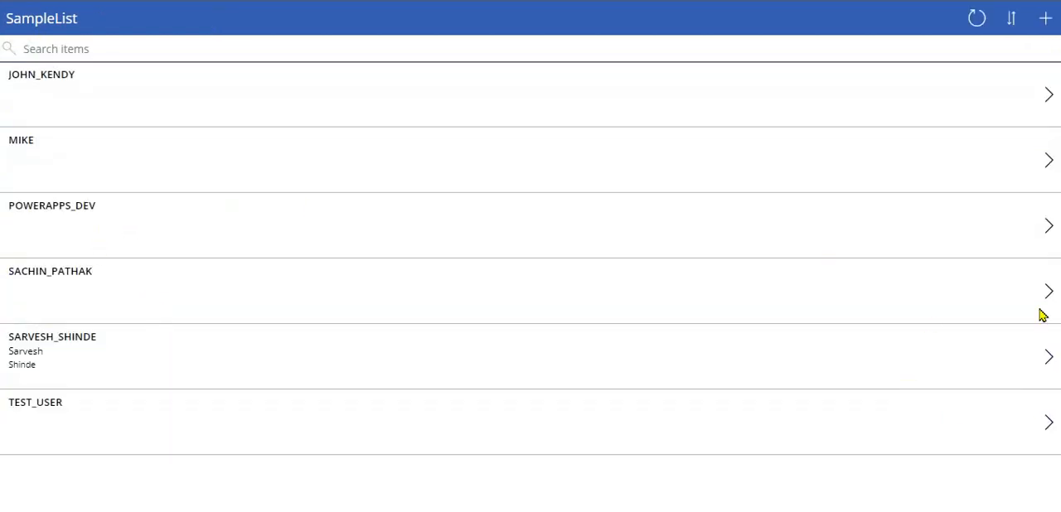
- Check the layout of the fifth list item's detail view and edit form, and return to the list
left_click(1046, 358)
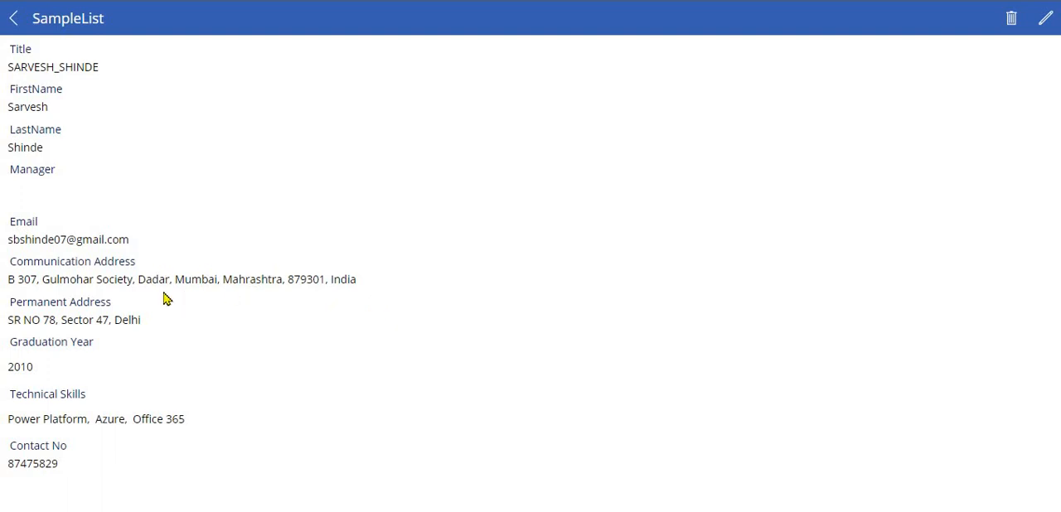
left_click_drag(175, 280, 209, 354)
left_click(121, 367)
left_click(1045, 18)
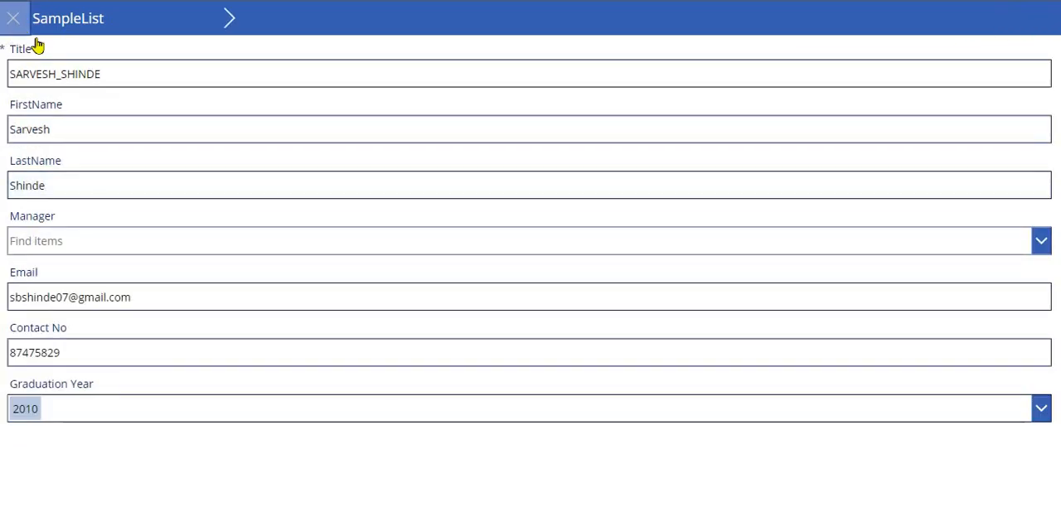
left_click(15, 22)
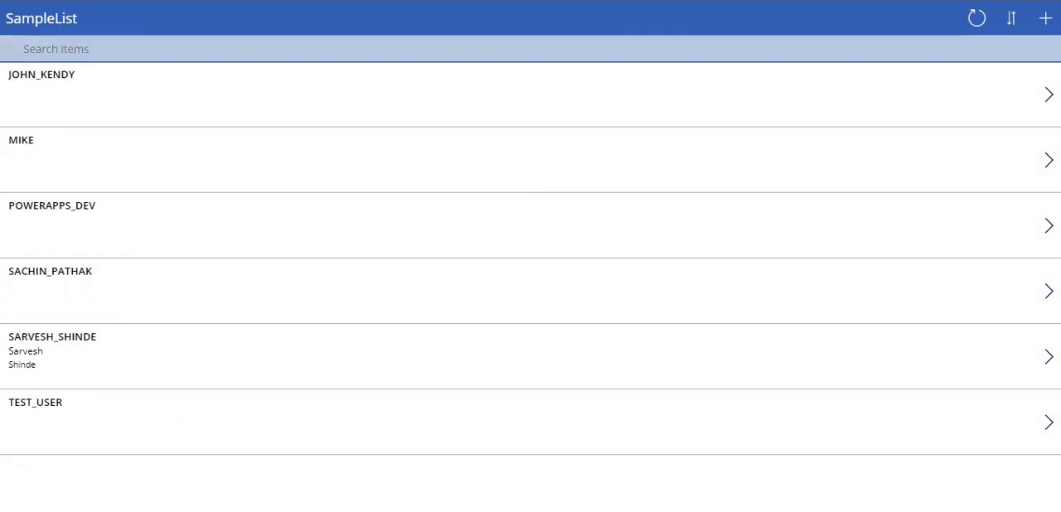
- Narrow the browser window to check the item list at phone width, and switch to the PowerPoint presentation
left_click(1021, 1)
left_click_drag(893, 331, 447, 346)
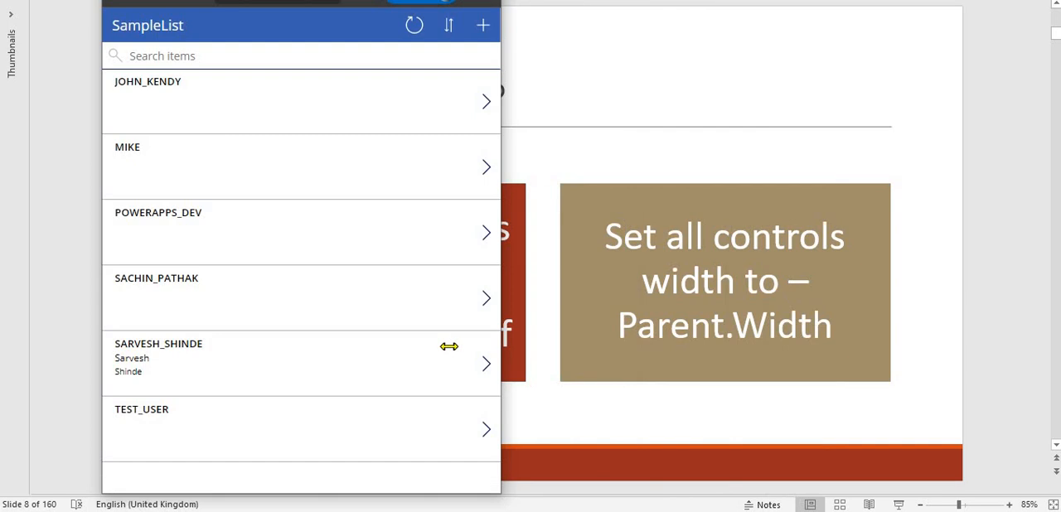
left_click(555, 428)
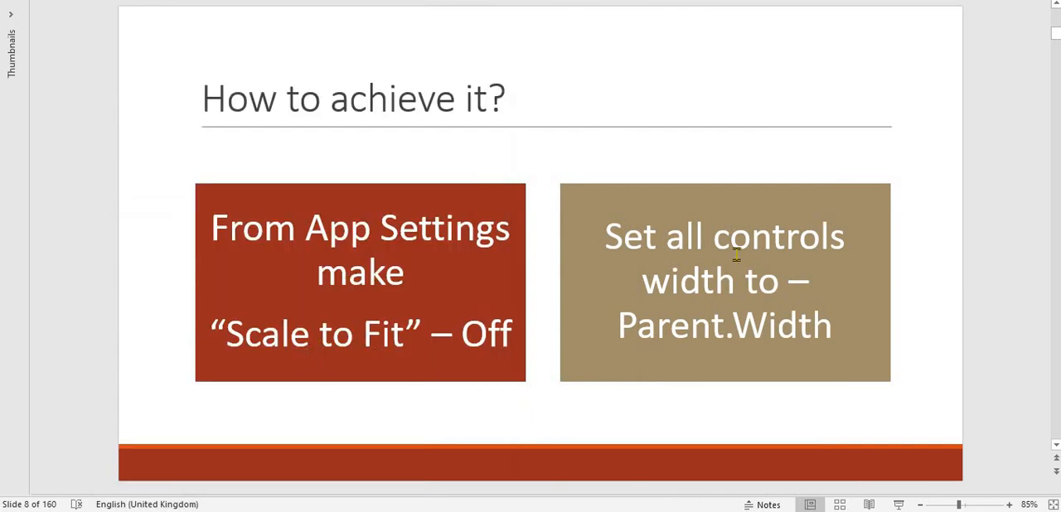